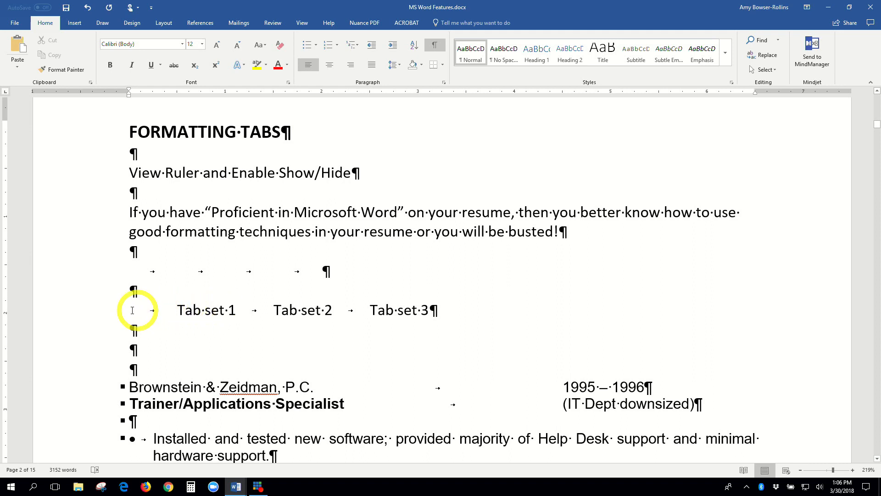
# On the Tab set line, drag the first tab stop right and add a tab stop near 4".
pyautogui.click(129, 309)
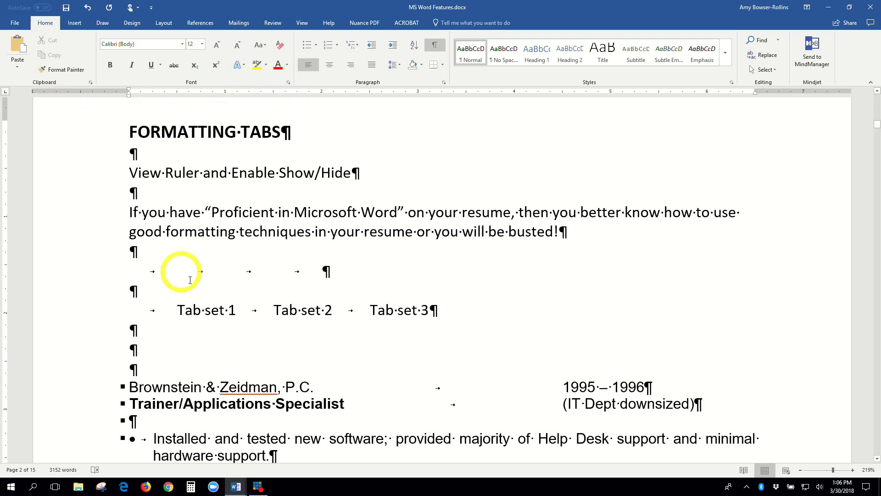
pyautogui.click(211, 310)
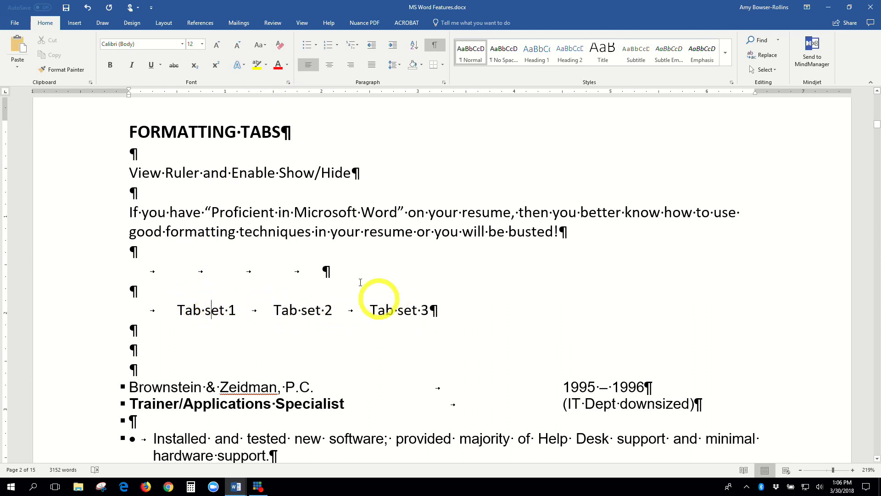
pyautogui.click(262, 92)
pyautogui.moveTo(262, 94); pyautogui.dragTo(384, 96)
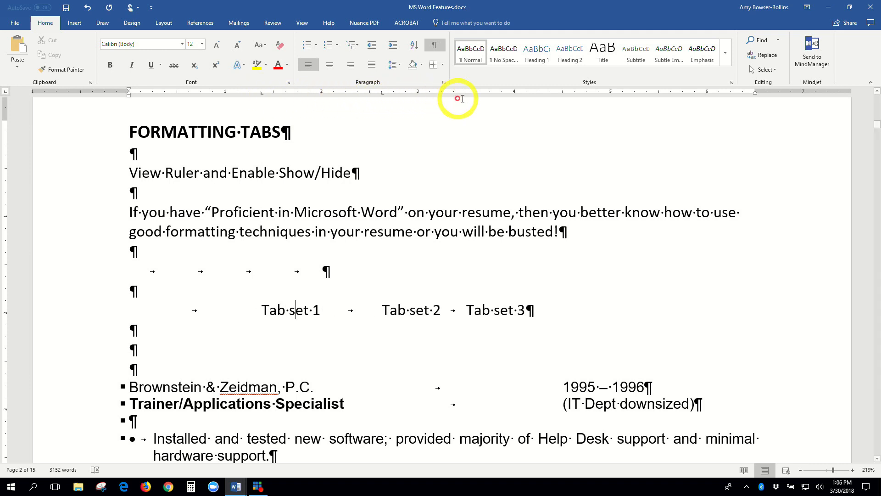
pyautogui.click(503, 93)
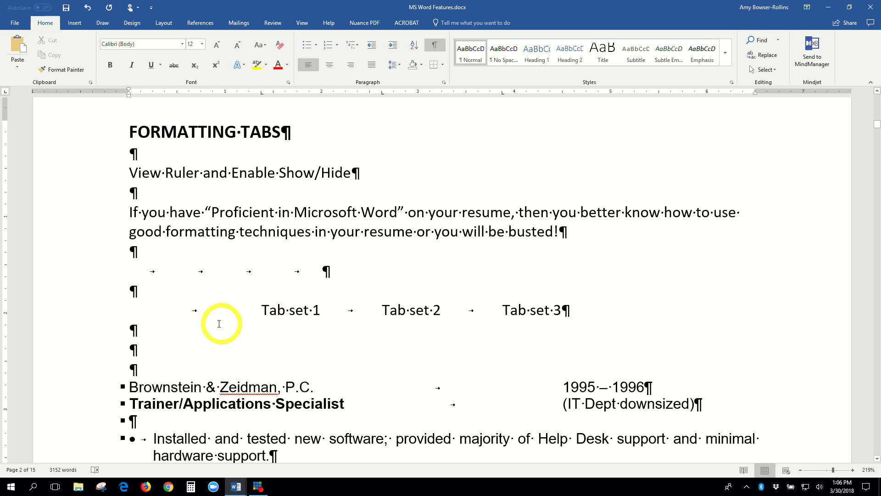
# Scroll down to the resume entry with the dates, IT Dept note and page break.
pyautogui.scroll(-1, 216, 325)
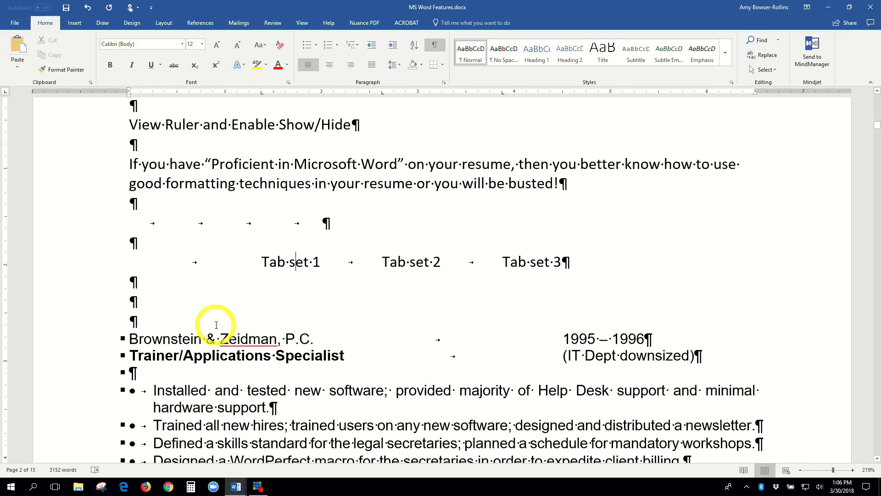
pyautogui.scroll(-2, 217, 325)
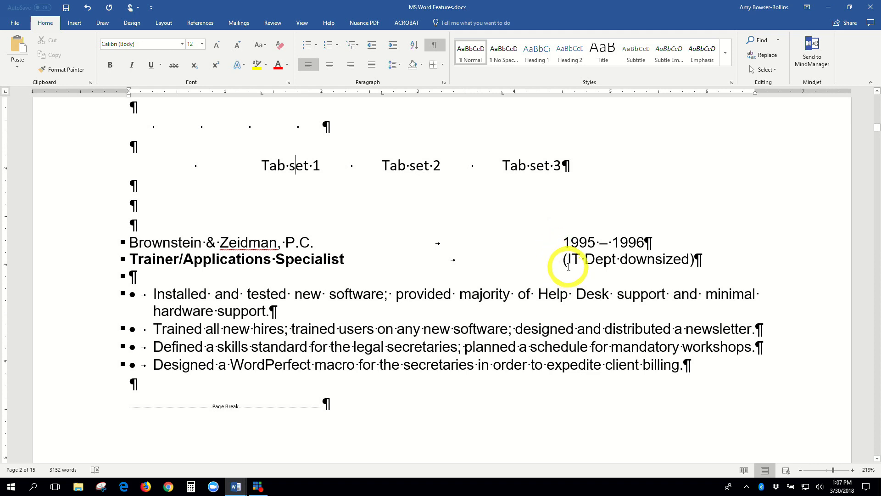
pyautogui.scroll(-1, 567, 261)
pyautogui.scroll(1, 569, 265)
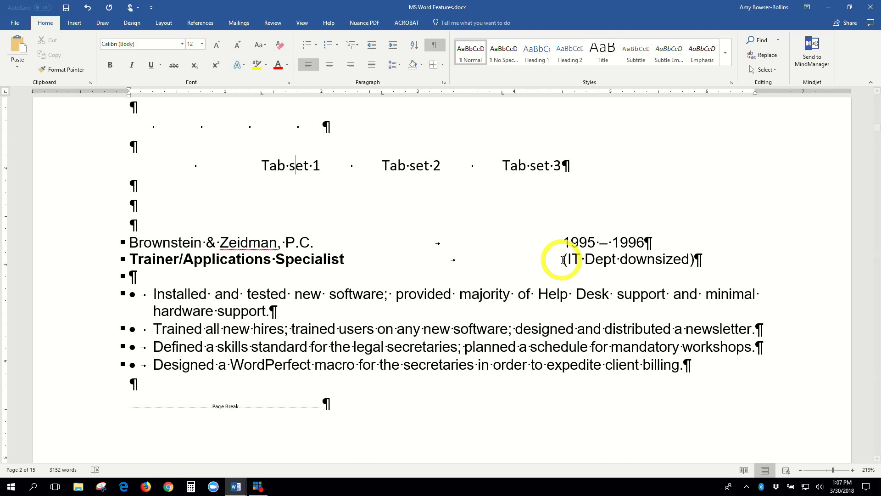
# Select the firm name line and the Trainer/Applications Specialist line together from the left margin.
pyautogui.moveTo(563, 260); pyautogui.dragTo(693, 263)
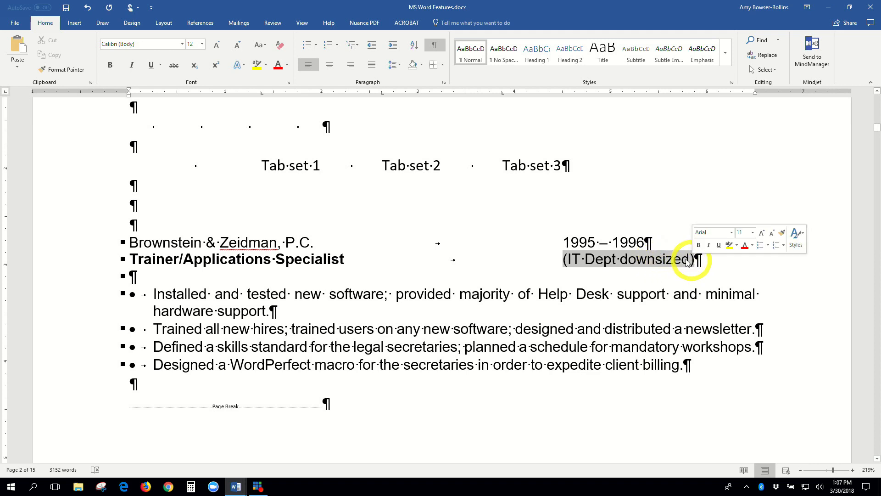
pyautogui.click(555, 271)
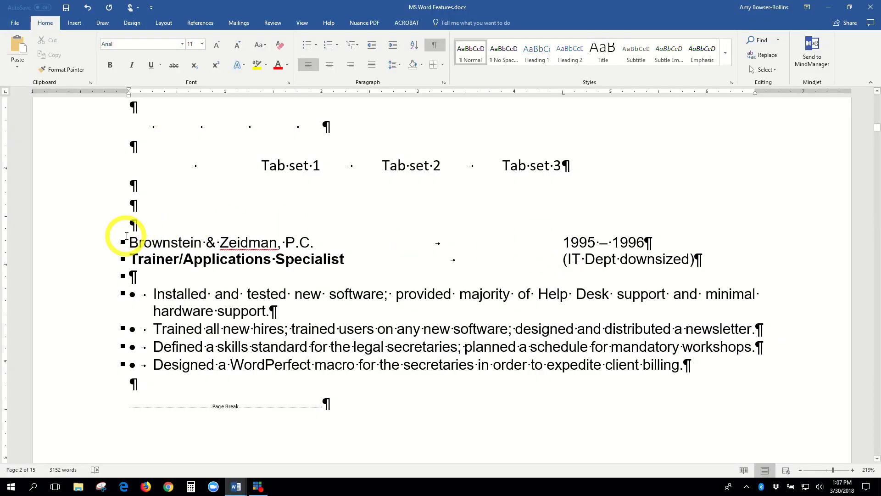
pyautogui.moveTo(147, 239); pyautogui.dragTo(236, 259)
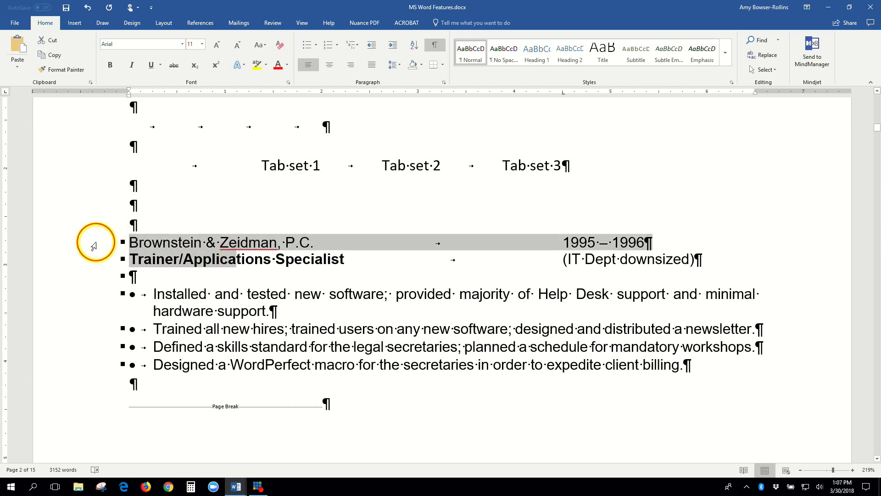
pyautogui.click(93, 247)
pyautogui.moveTo(91, 243); pyautogui.dragTo(92, 254)
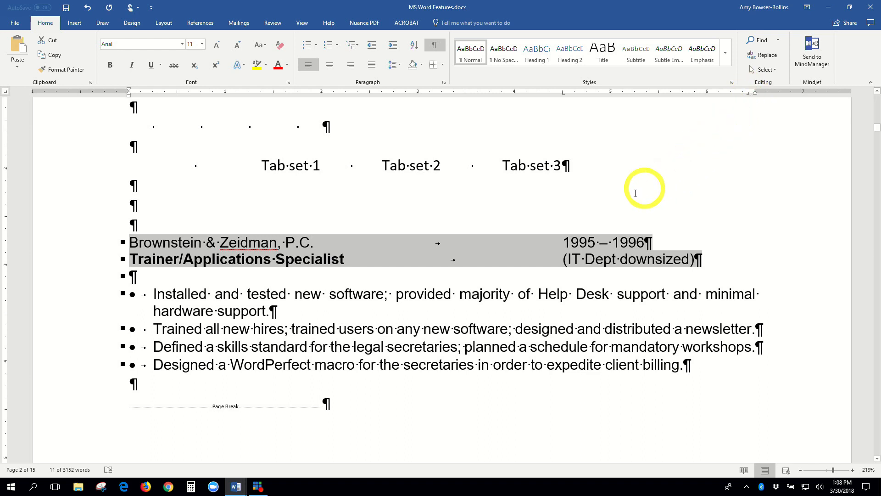
pyautogui.click(450, 247)
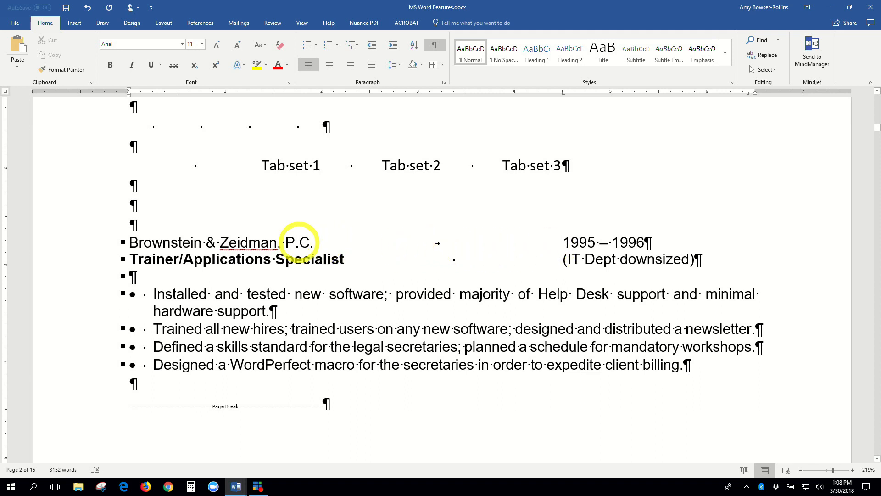
pyautogui.moveTo(96, 242); pyautogui.dragTo(93, 253)
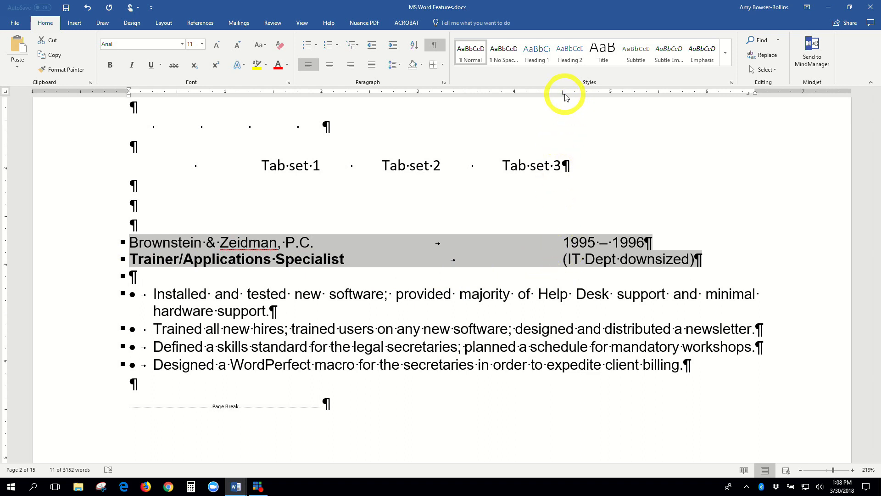
# Drag the tab stop off the ruler so 1995 – 1996 and (IT Dept downsized) sit flush right.
pyautogui.moveTo(566, 95); pyautogui.dragTo(566, 98)
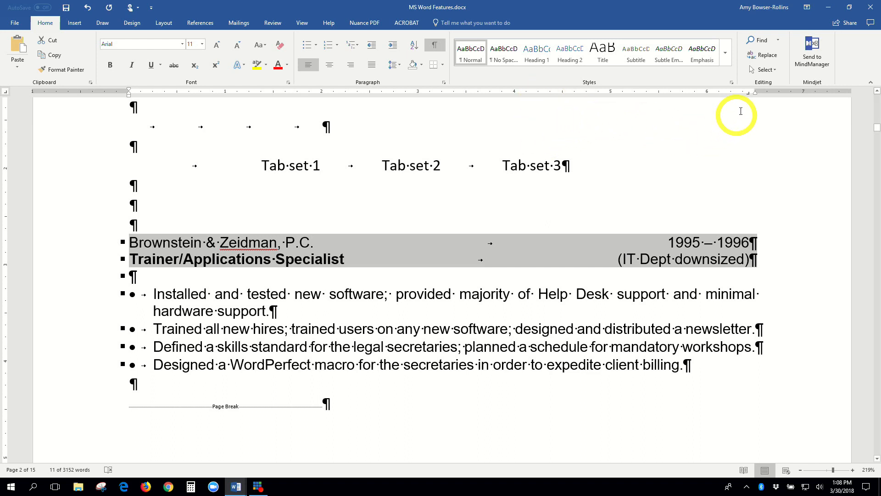
pyautogui.click(663, 241)
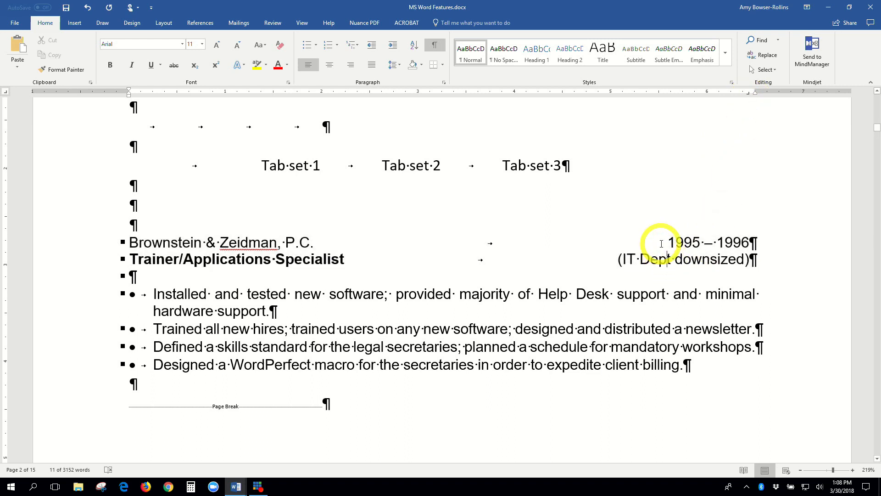
pyautogui.click(662, 243)
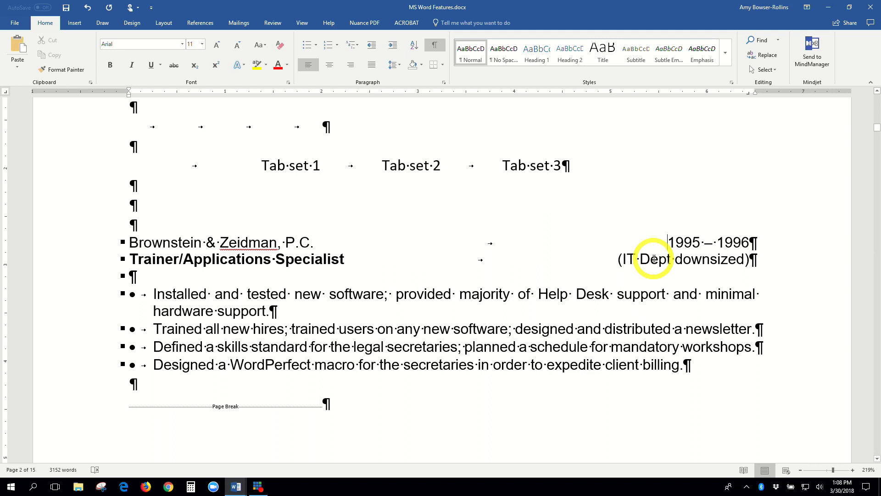
pyautogui.click(651, 260)
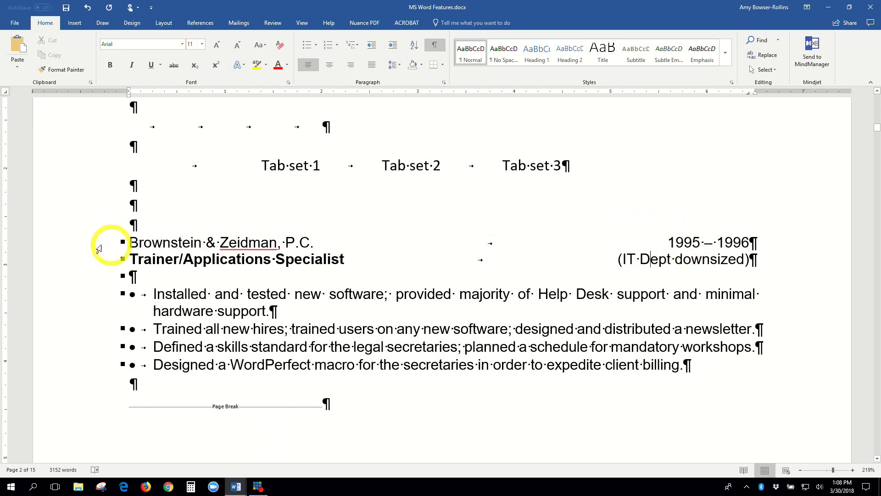
pyautogui.moveTo(87, 249); pyautogui.dragTo(87, 260)
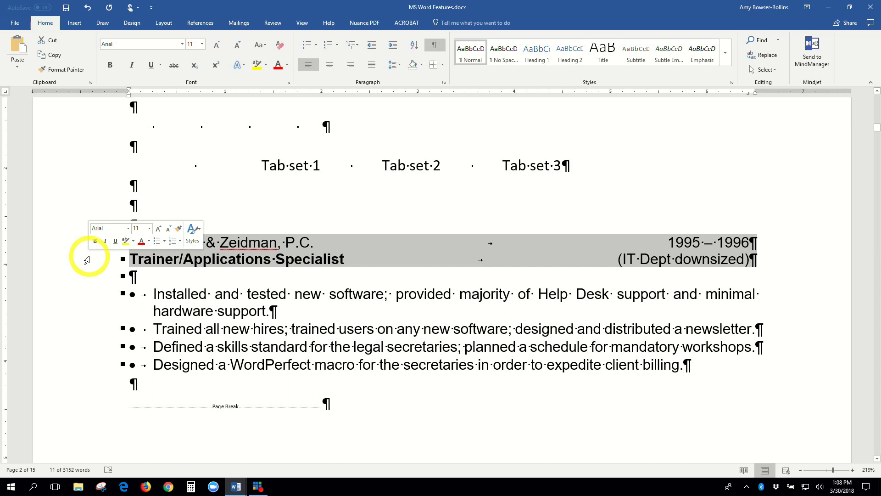
pyautogui.click(656, 247)
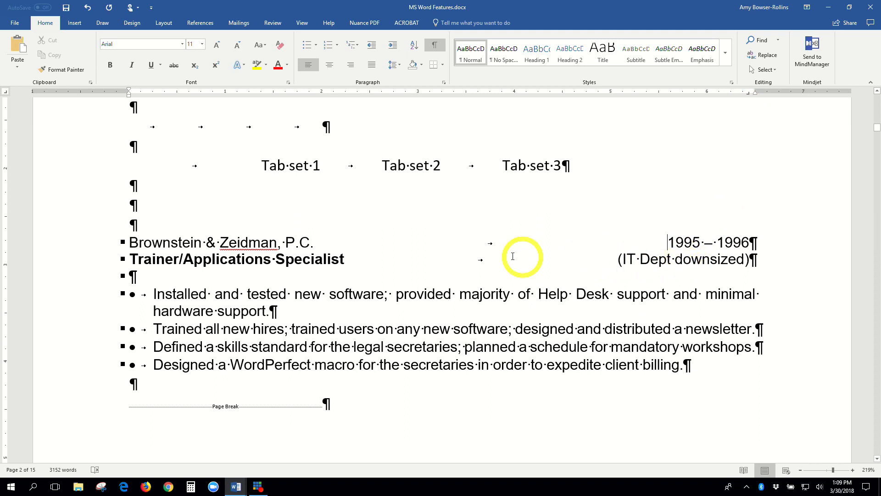
pyautogui.moveTo(313, 241); pyautogui.dragTo(190, 242)
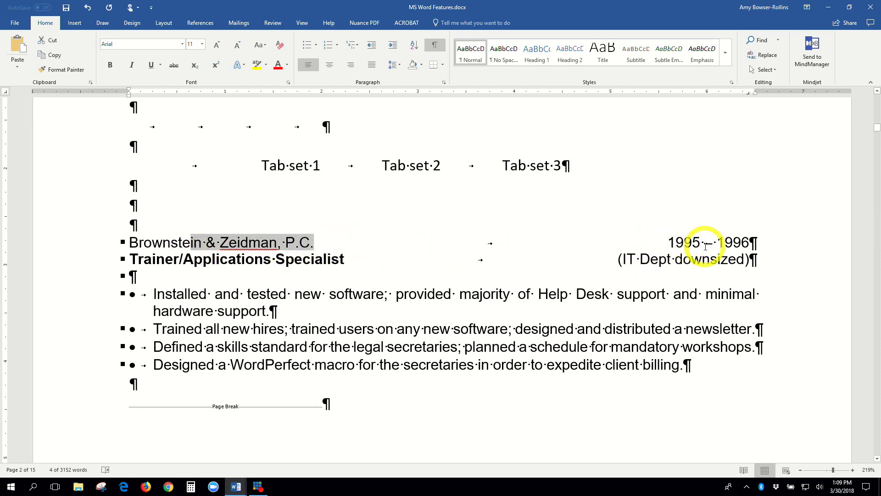
pyautogui.click(515, 244)
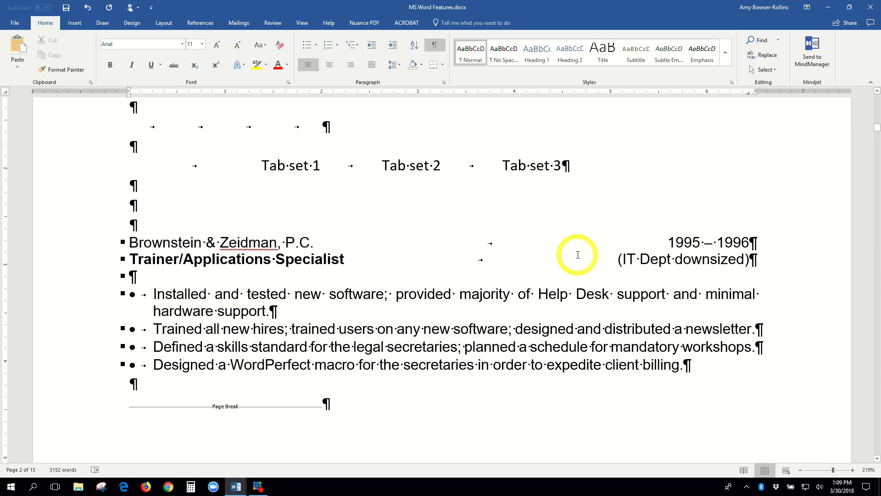
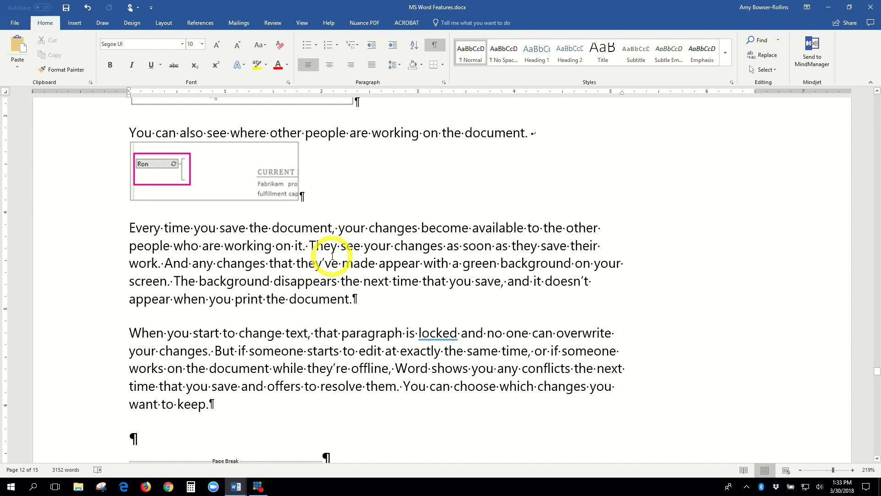
# Switch the ribbon to the Review tab.
pyautogui.scroll(1, 333, 256)
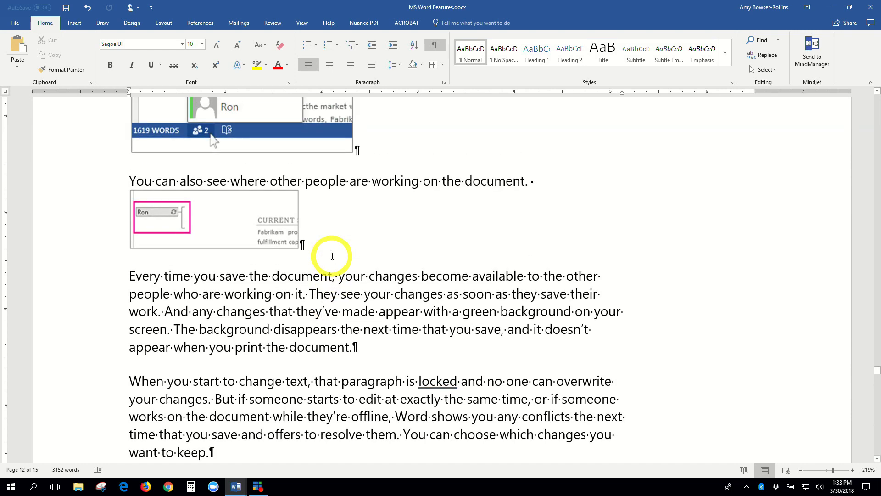
pyautogui.scroll(4, 332, 255)
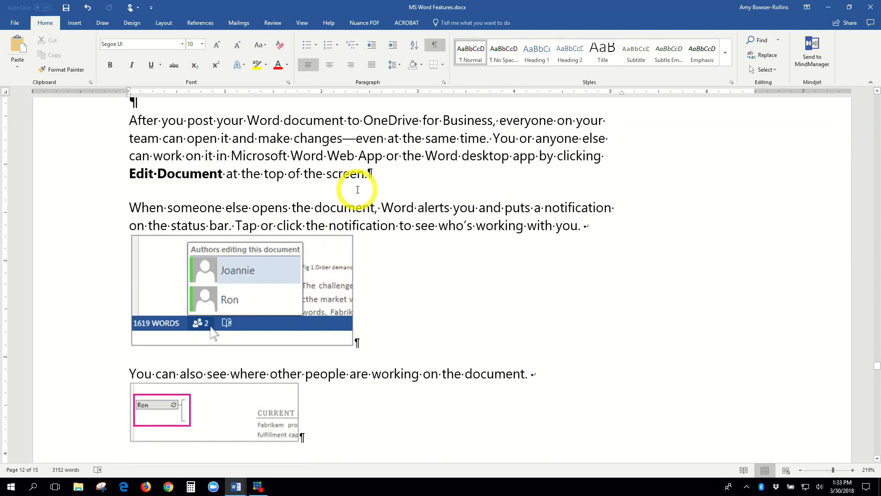
pyautogui.scroll(-2, 356, 188)
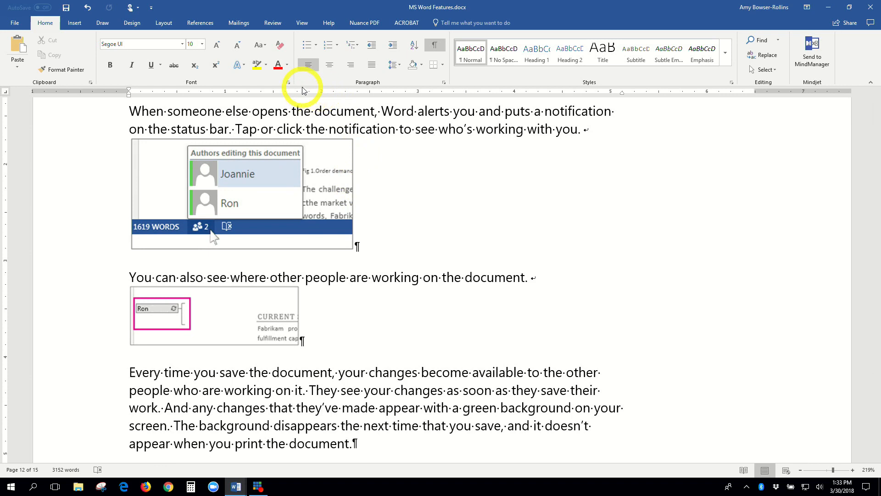
pyautogui.click(276, 22)
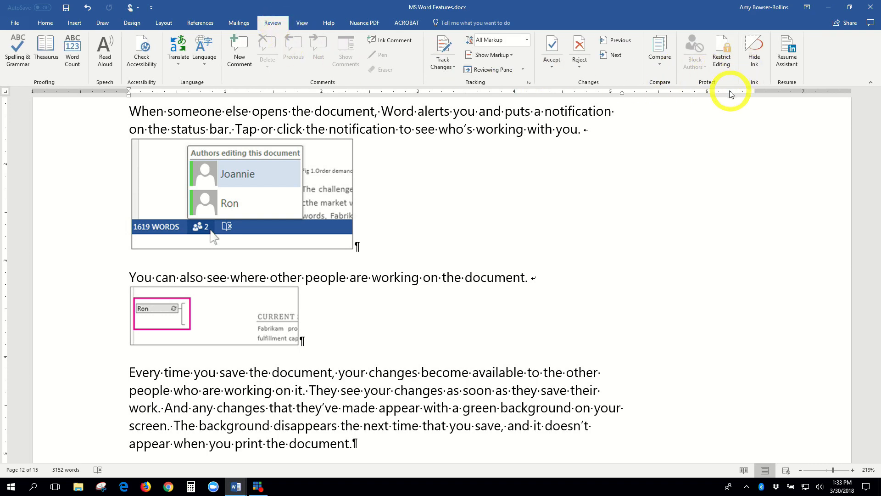
# In Restrict Editing, allow only No changes (Read only) and tick Everyone under Exceptions.
pyautogui.click(722, 51)
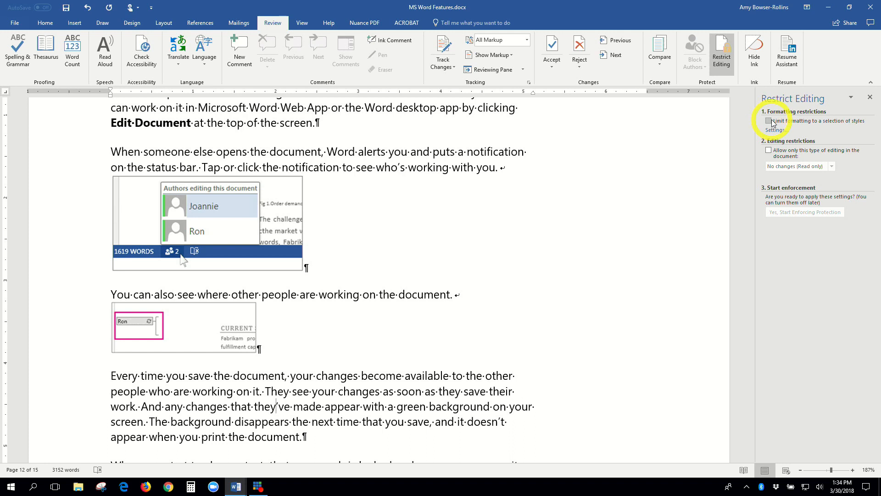
pyautogui.click(769, 150)
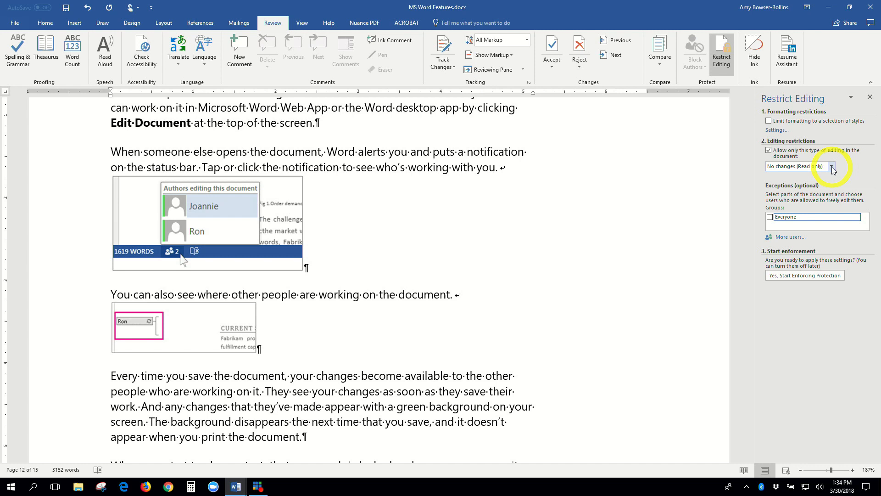
pyautogui.click(832, 166)
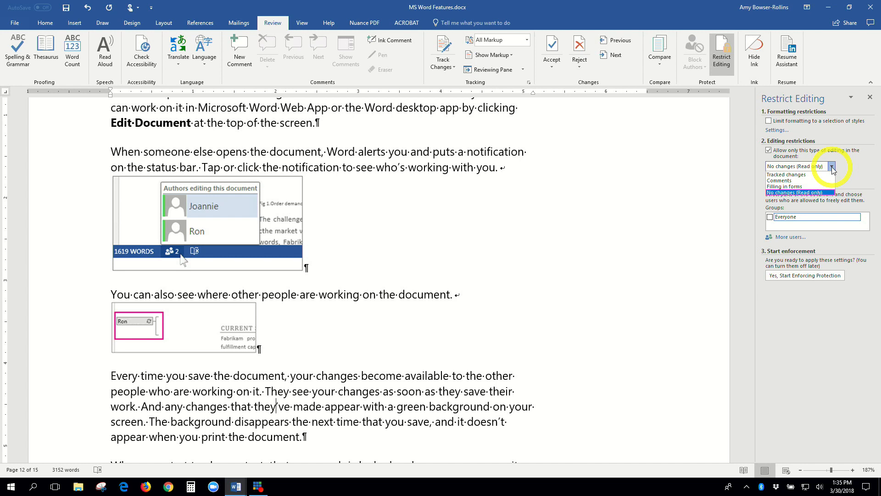
pyautogui.click(832, 167)
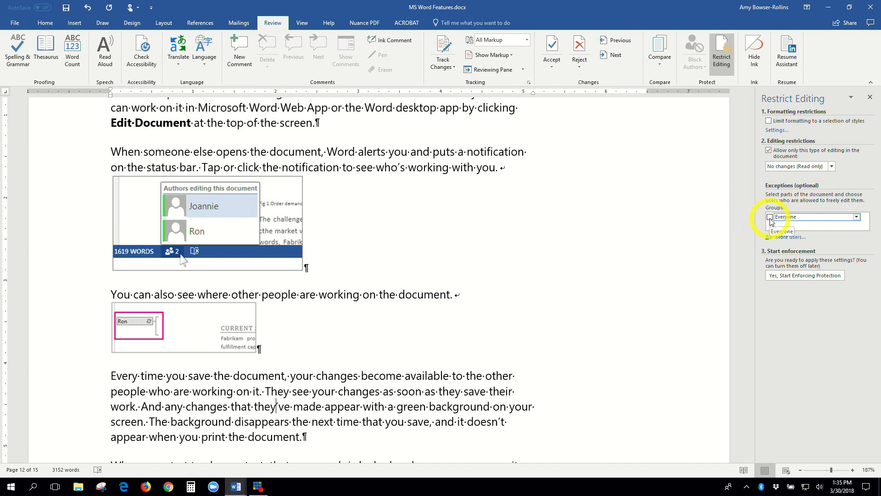
pyautogui.scroll(-1, 772, 222)
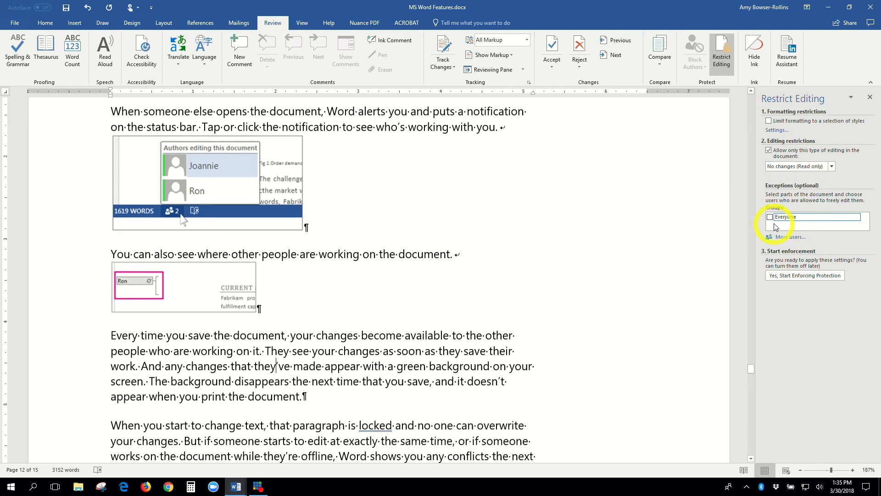
pyautogui.scroll(1, 772, 220)
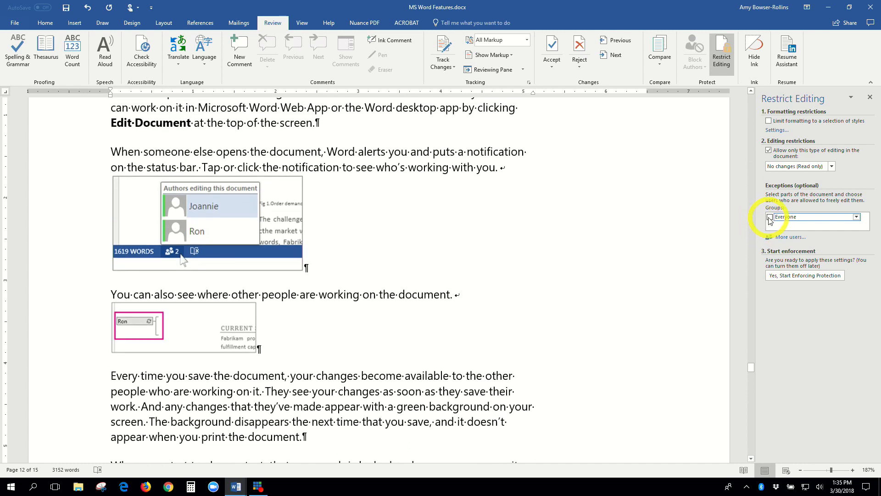
pyautogui.click(769, 217)
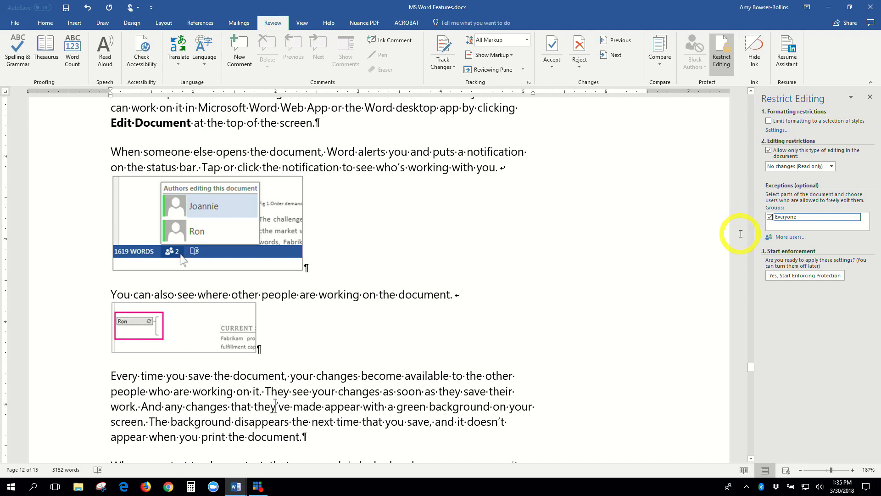
pyautogui.scroll(-1, 741, 233)
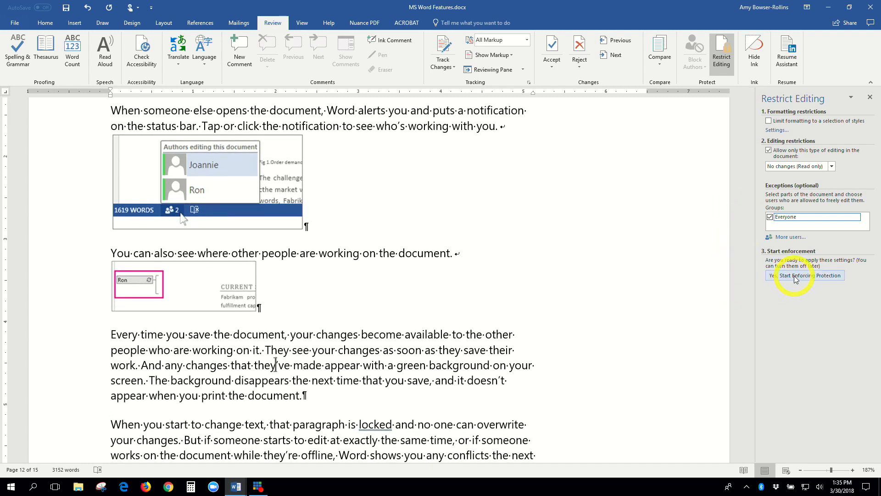
pyautogui.scroll(-2, 587, 256)
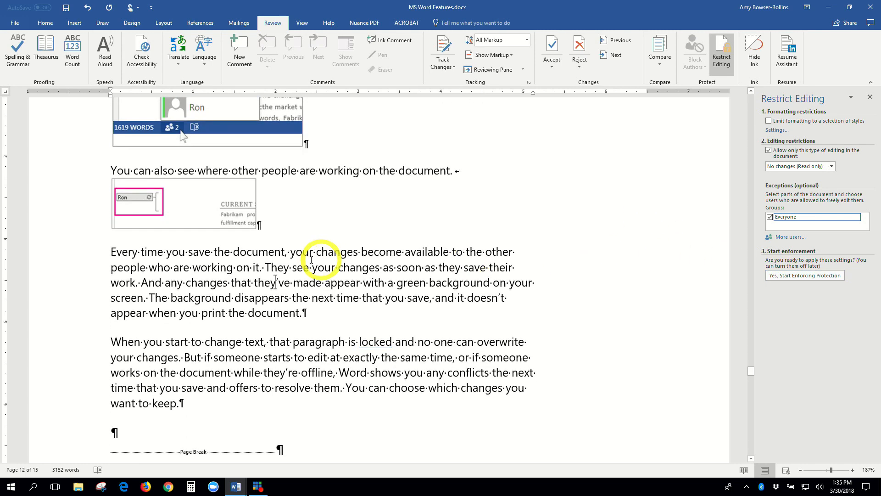
# Select the saving and conflicts paragraphs, then start enforcing protection with a confirmed password.
pyautogui.moveTo(110, 251); pyautogui.dragTo(191, 403)
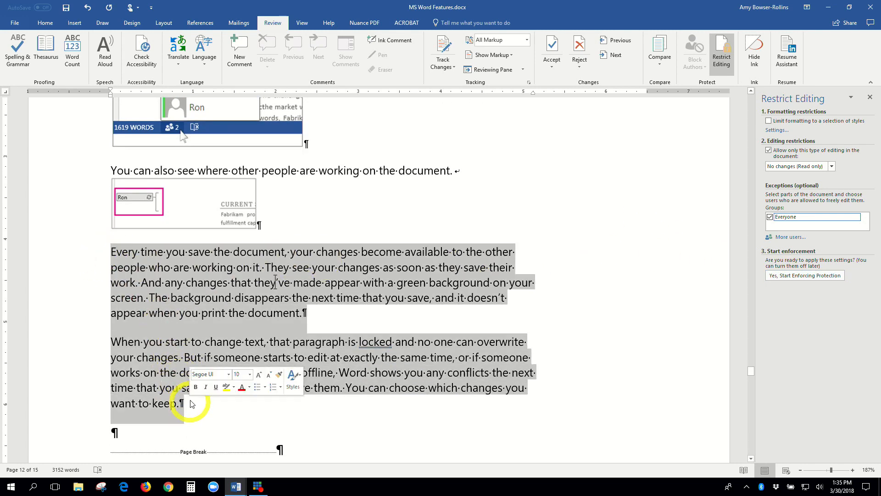
pyautogui.click(802, 278)
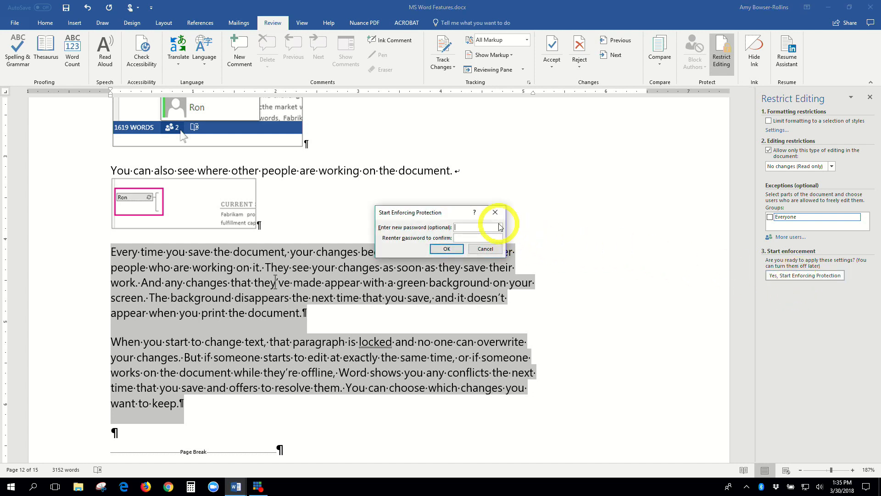
pyautogui.write('password')
pyautogui.press('BackSpace')
pyautogui.press('BackSpace')
pyautogui.press('BackSpace')
pyautogui.press('BackSpace')
pyautogui.press('BackSpace')
pyautogui.press('BackSpace')
pyautogui.press('BackSpace')
pyautogui.press('BackSpace')
pyautogui.write('password')
pyautogui.press('Tab')
pyautogui.write('password')
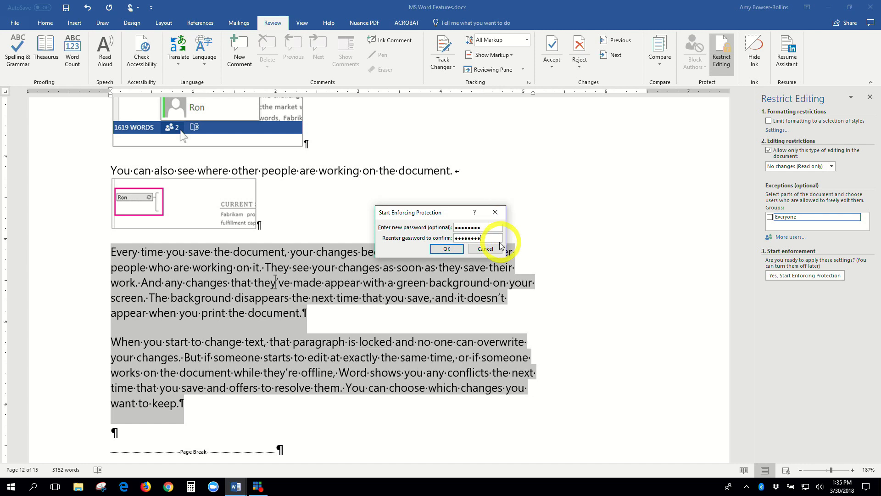
pyautogui.click(459, 250)
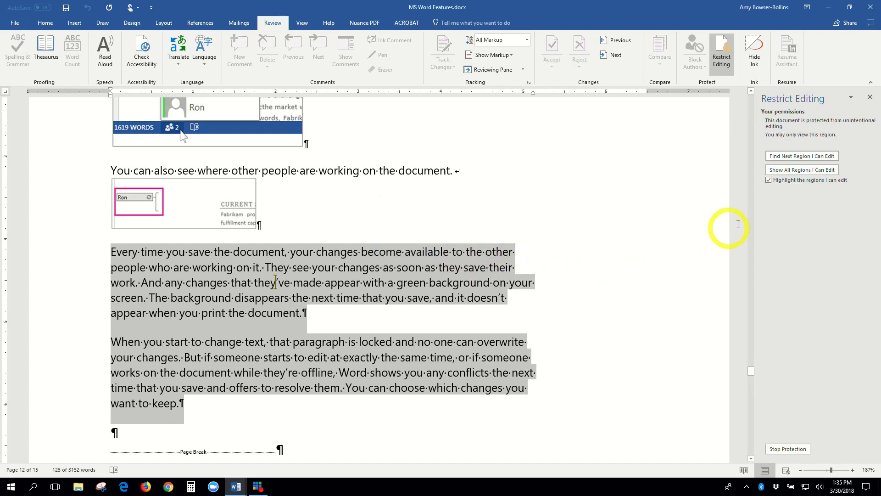
# Place the cursor in the editable paragraph and select part of it to test editing.
pyautogui.click(622, 284)
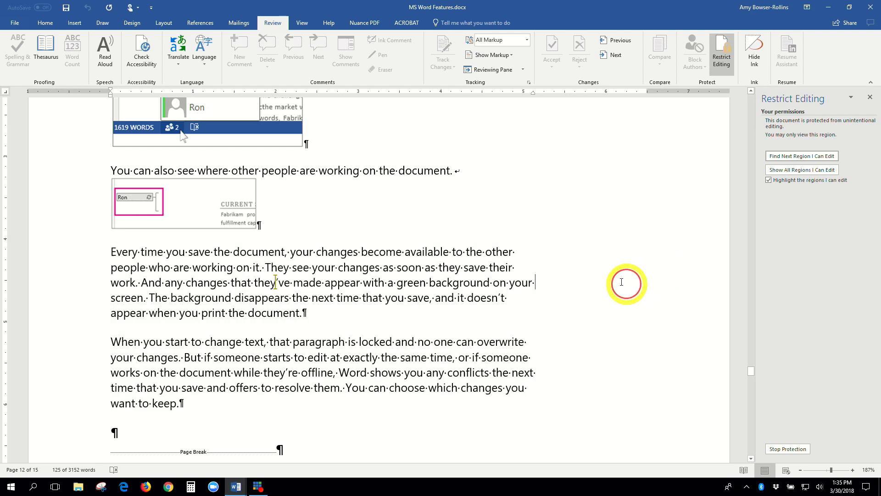
pyautogui.click(452, 262)
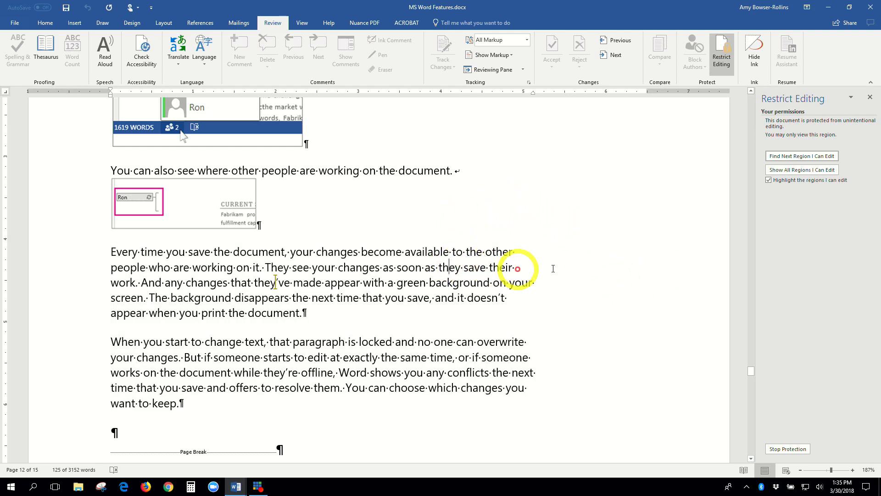
pyautogui.scroll(-1, 624, 241)
pyautogui.scroll(1, 625, 241)
pyautogui.scroll(-1, 625, 241)
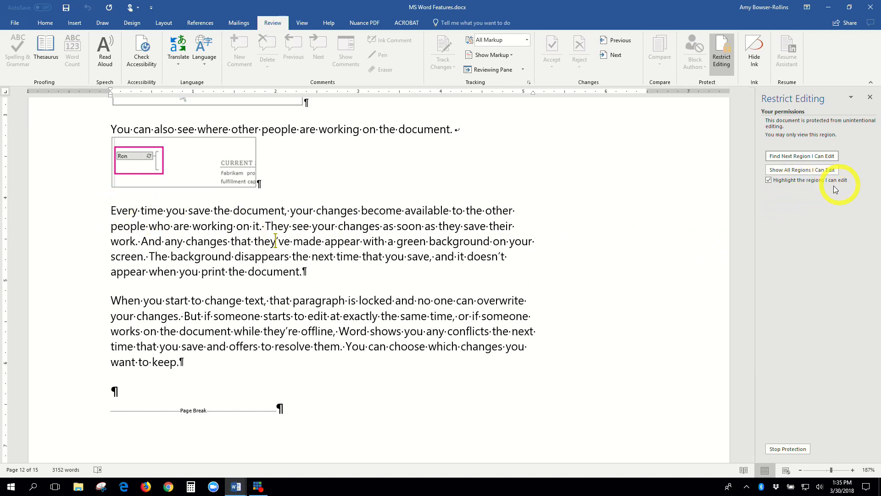
pyautogui.moveTo(254, 226); pyautogui.dragTo(314, 265)
pyautogui.click(293, 238)
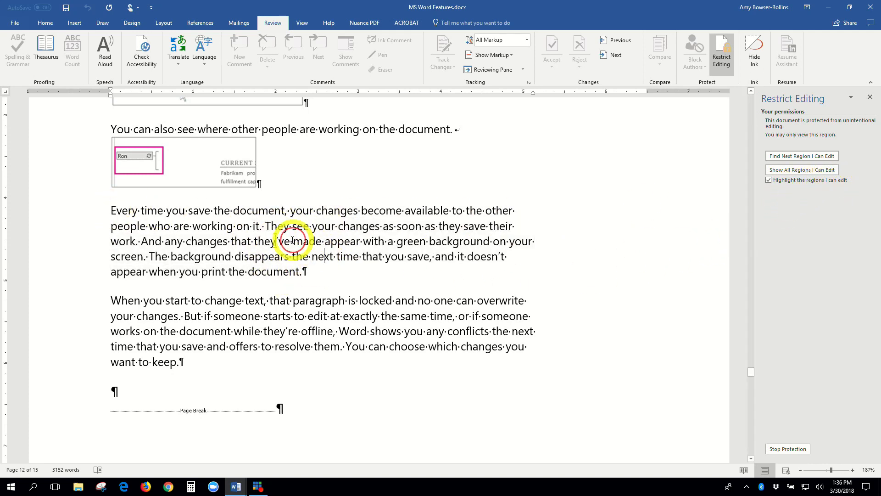
# Try deleting text before 'changes' in the upper protected paragraph to confirm it is locked.
pyautogui.scroll(4, 285, 220)
pyautogui.scroll(2, 285, 228)
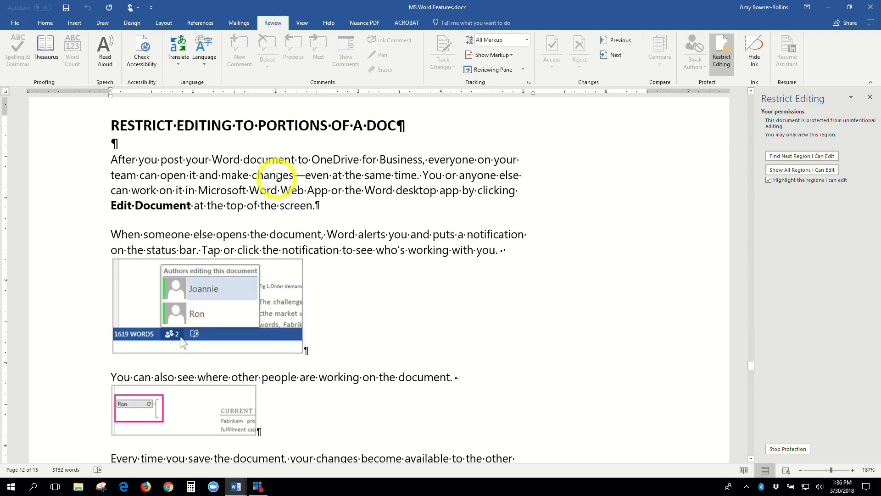
pyautogui.moveTo(270, 176); pyautogui.dragTo(298, 177)
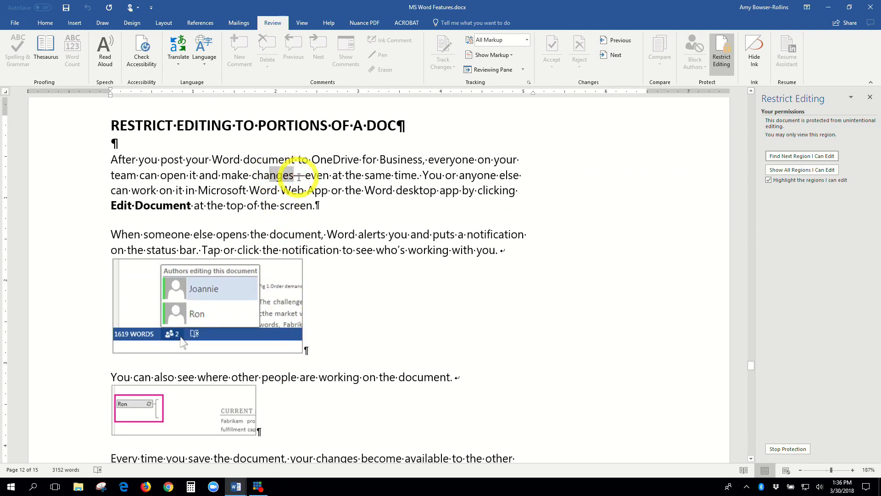
pyautogui.click(268, 175)
pyautogui.click(265, 174)
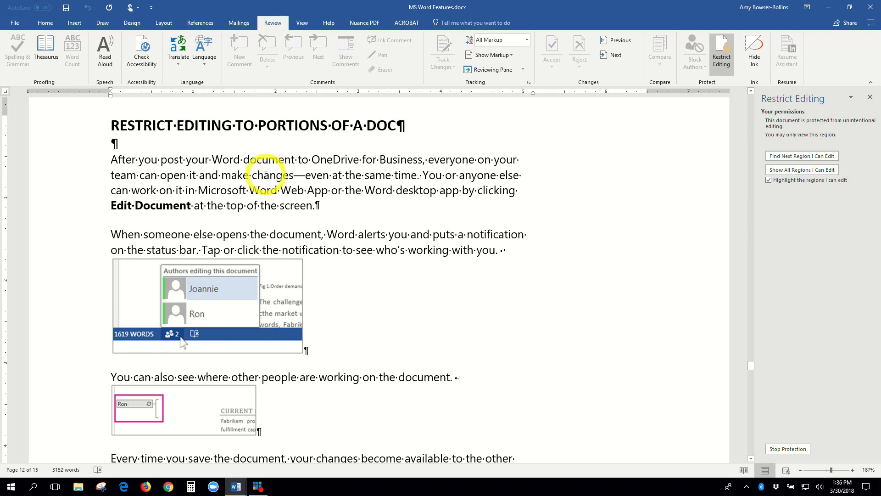
pyautogui.click(252, 175)
pyautogui.press('BackSpace')
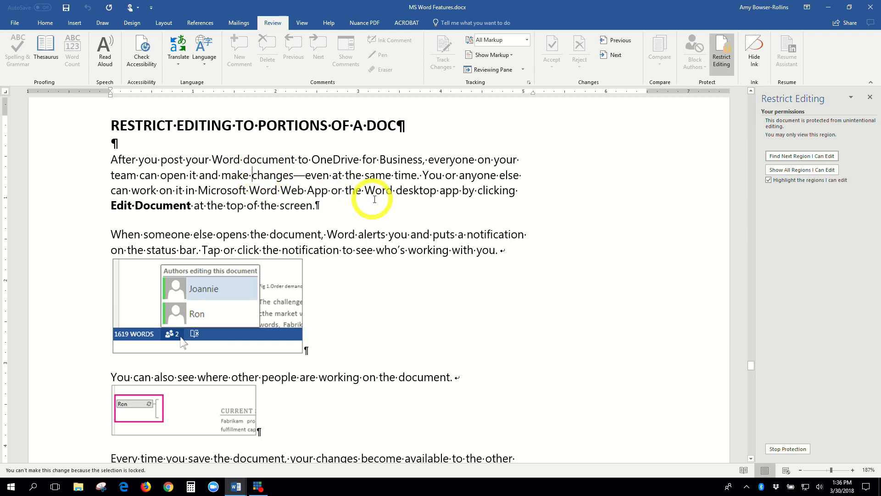
pyautogui.click(253, 175)
pyautogui.press('BackSpace')
pyautogui.press('BackSpace')
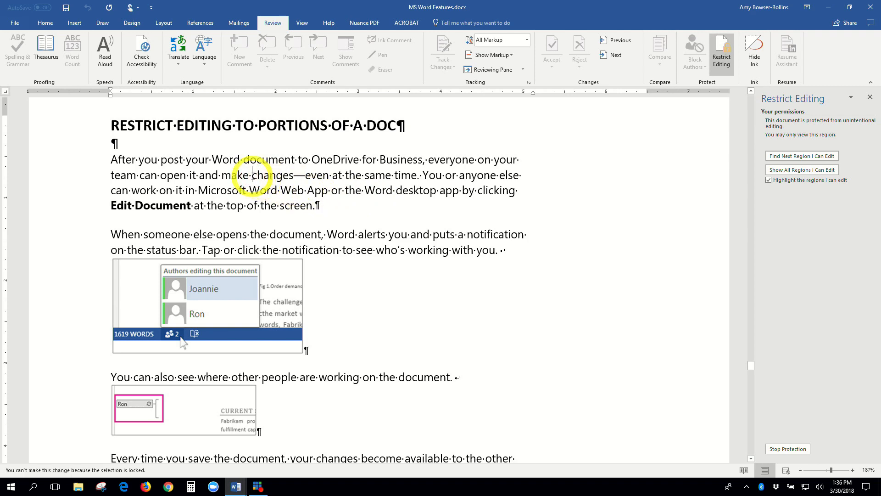
# Repeat the deletion attempt on 'changes' in the lower locked paragraph.
pyautogui.scroll(-3, 268, 213)
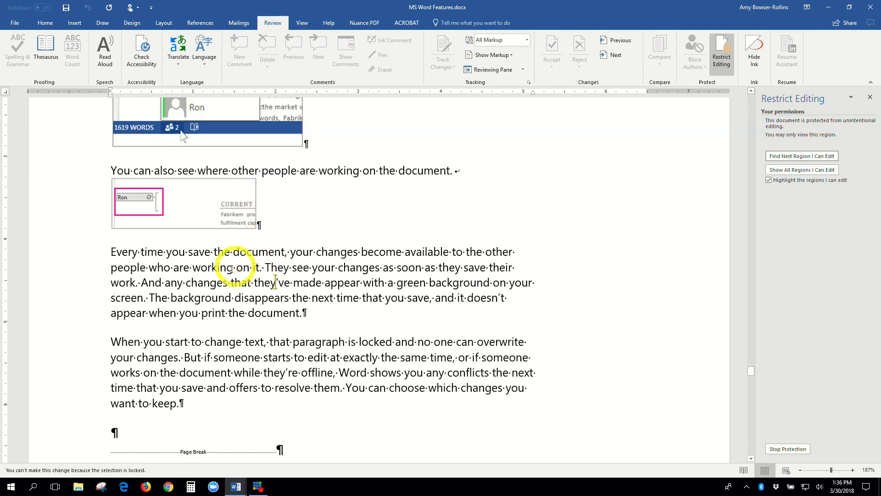
pyautogui.click(186, 278)
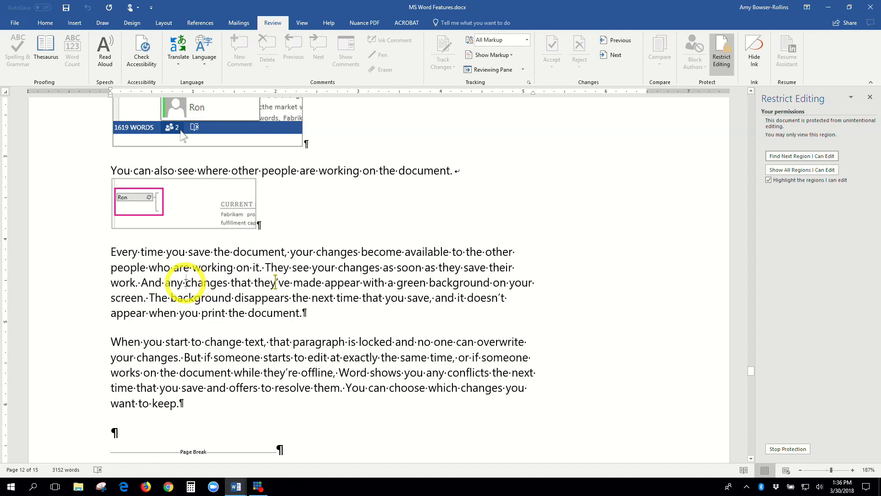
pyautogui.press('BackSpace')
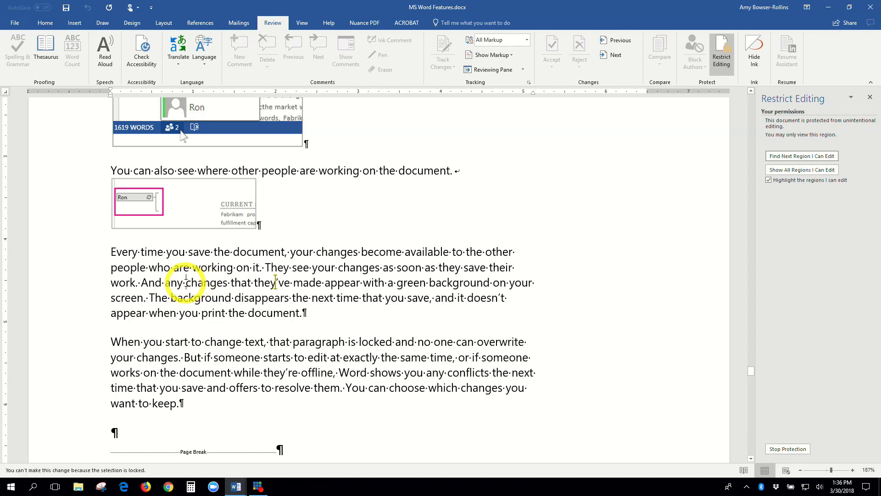
pyautogui.click(186, 282)
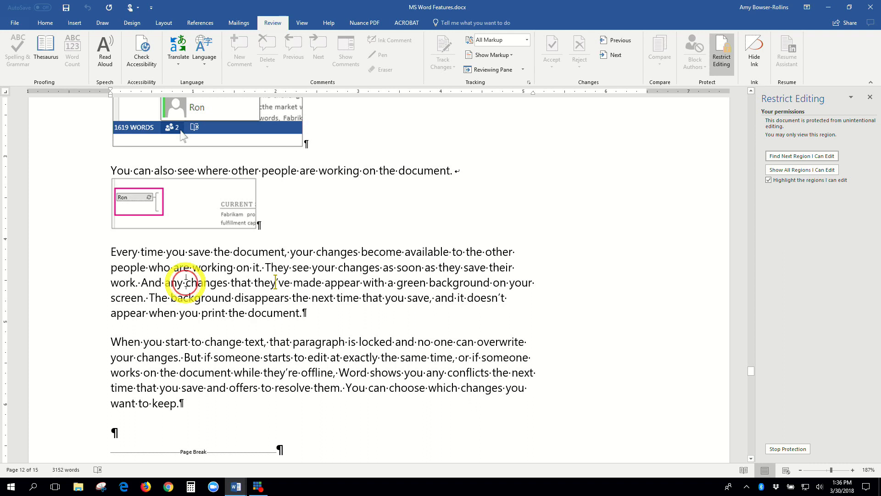
pyautogui.press('BackSpace')
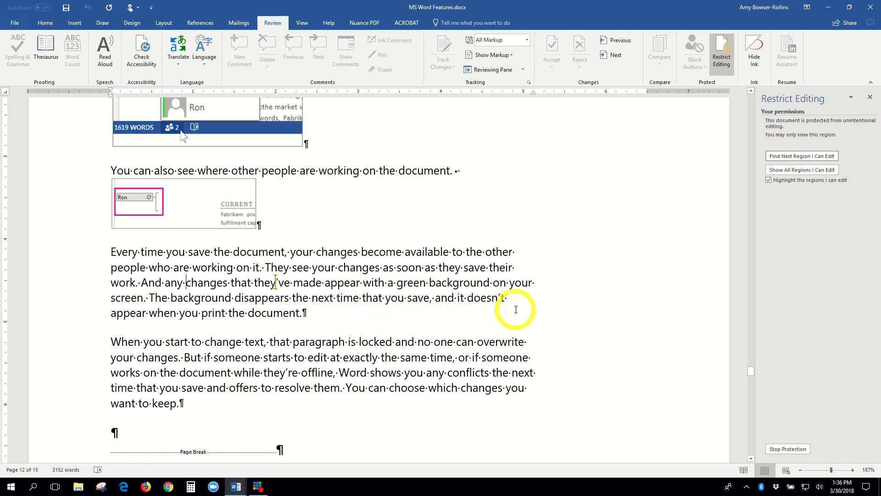
# Close the Restrict Editing pane.
pyautogui.scroll(1, 510, 309)
pyautogui.scroll(-1, 509, 309)
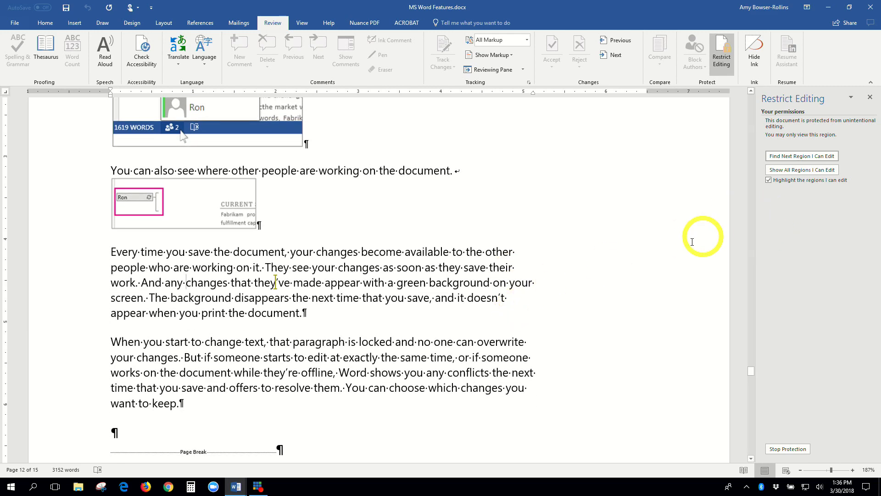
pyautogui.scroll(7, 672, 252)
pyautogui.scroll(-1, 672, 252)
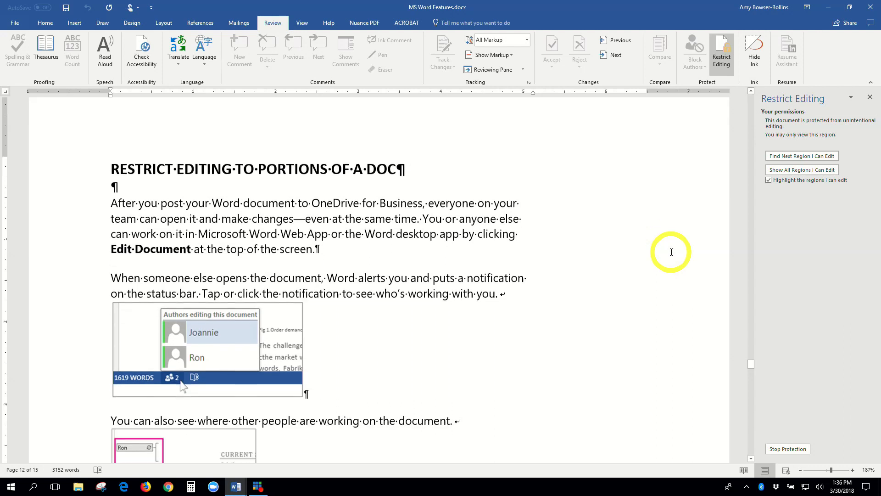
pyautogui.scroll(-2, 476, 255)
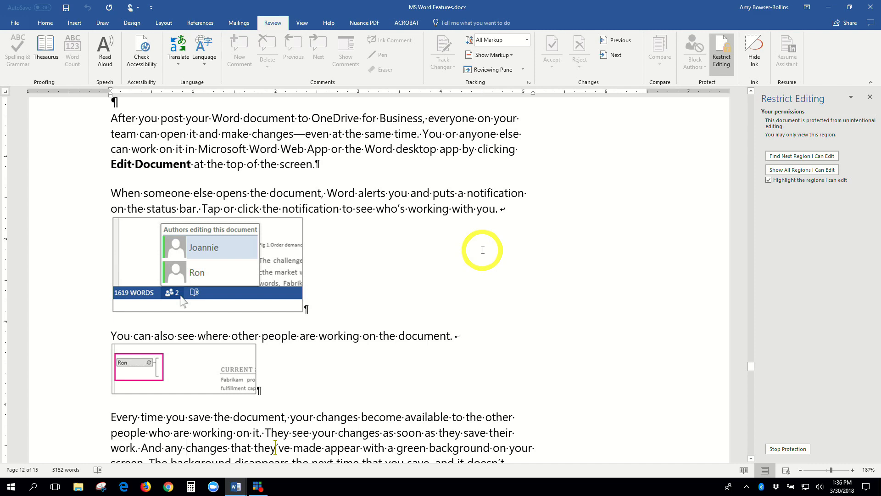
pyautogui.scroll(1, 483, 250)
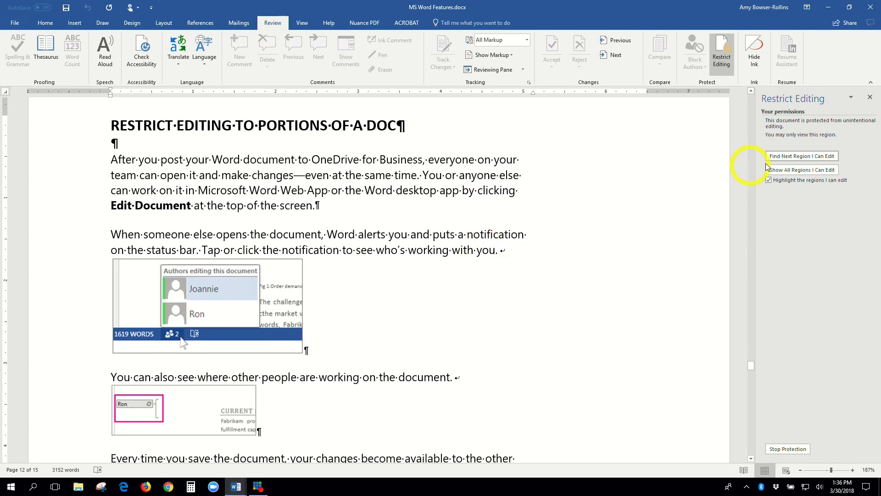
pyautogui.click(871, 98)
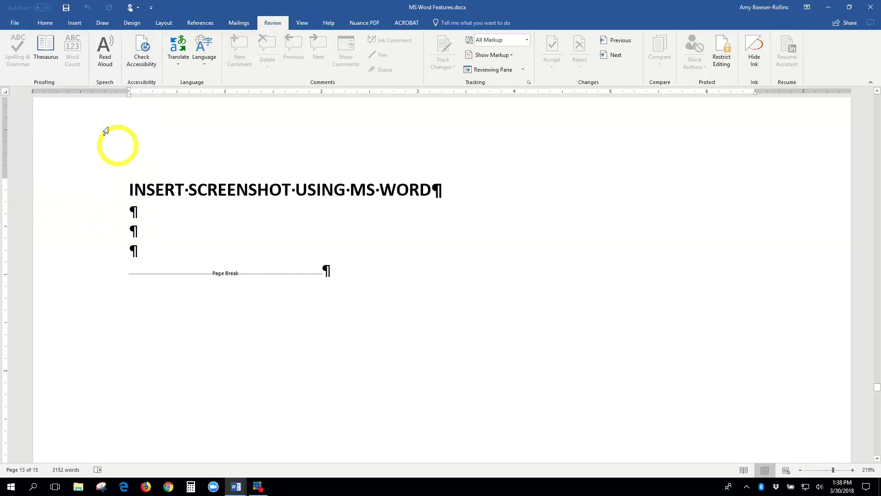
# Show the Insert tab commands above the INSERT SCREENSHOT USING MS WORD page.
pyautogui.click(74, 24)
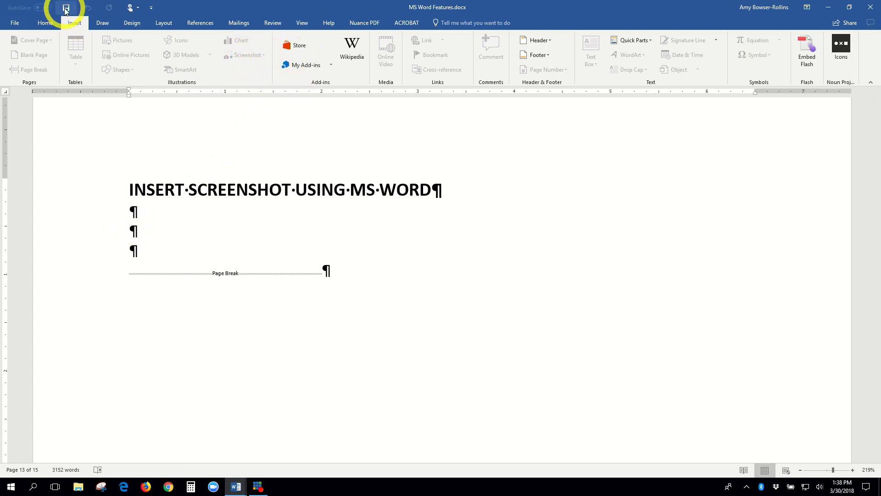
# Close MS Word Features with Don't Save, then scroll the Quick Parts for Page Numbers document.
pyautogui.click(14, 22)
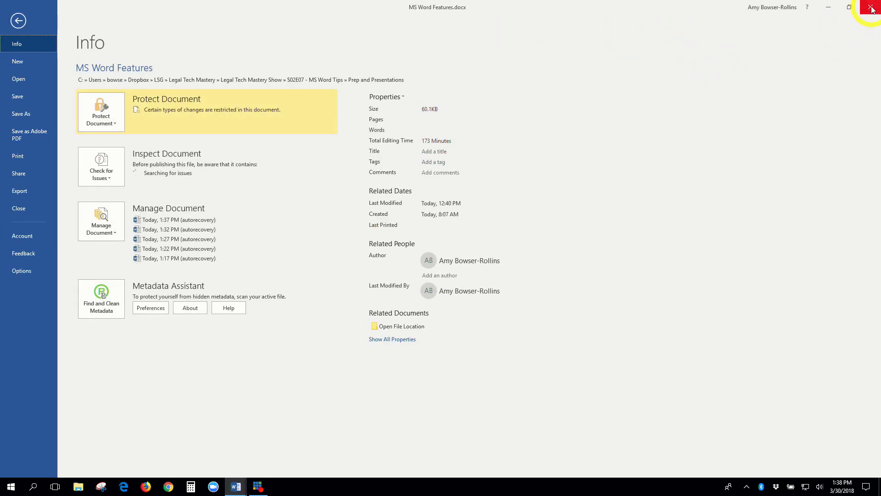
pyautogui.click(871, 7)
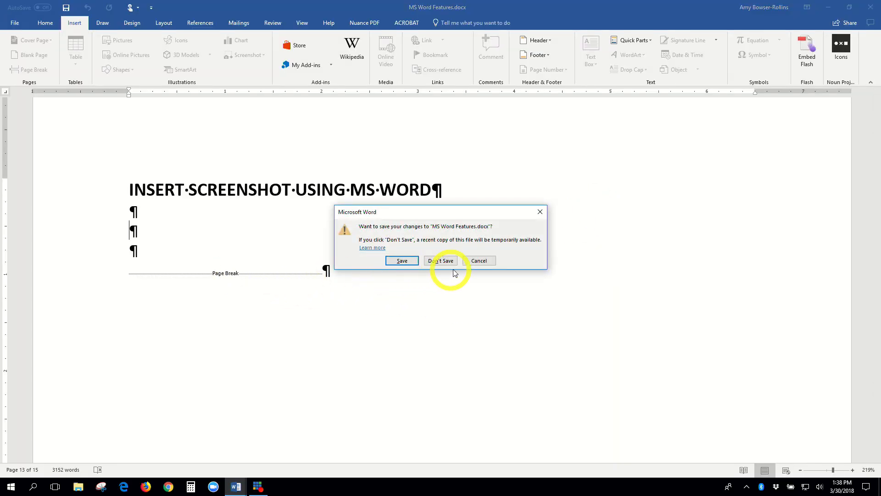
pyautogui.click(448, 261)
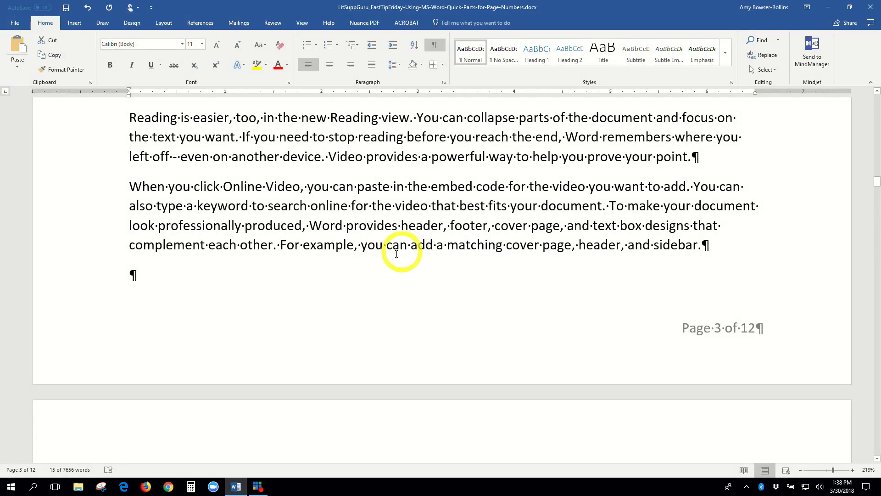
pyautogui.scroll(-3, 338, 271)
pyautogui.scroll(-20, 338, 271)
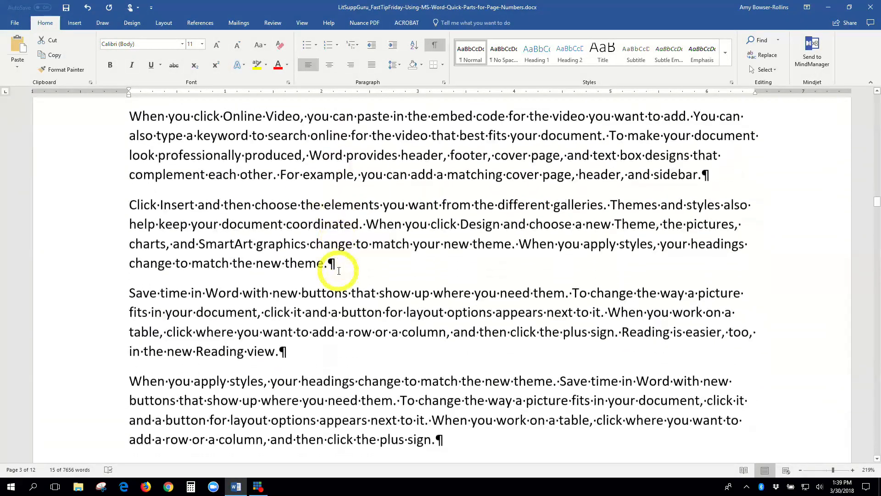
pyautogui.scroll(1, 338, 272)
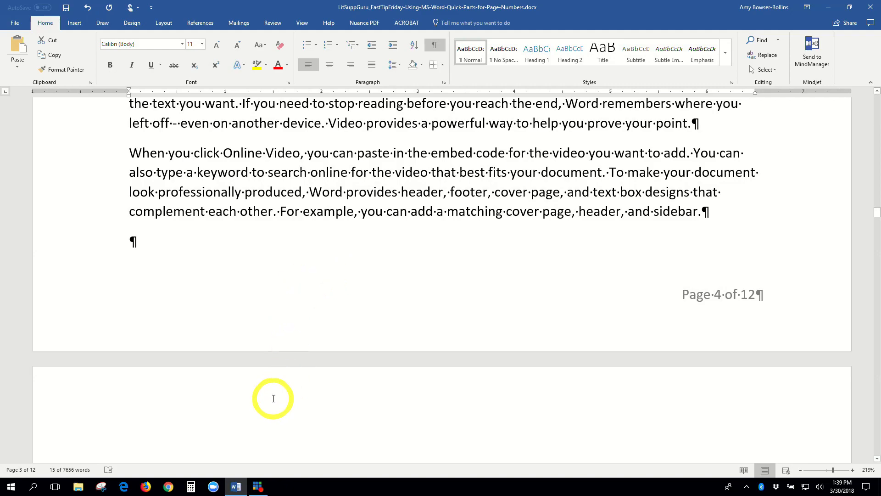
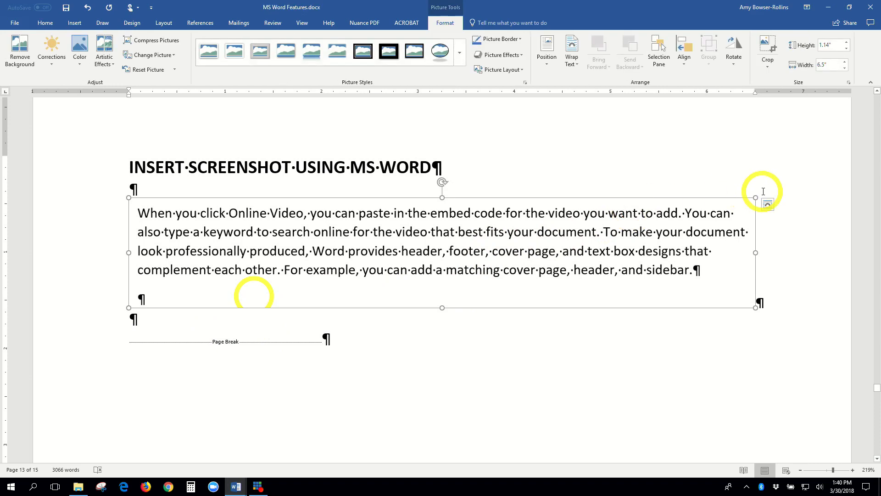
# Shrink the screenshot slightly and bring page 14's mouse-selection section into view.
pyautogui.moveTo(755, 198); pyautogui.dragTo(715, 208)
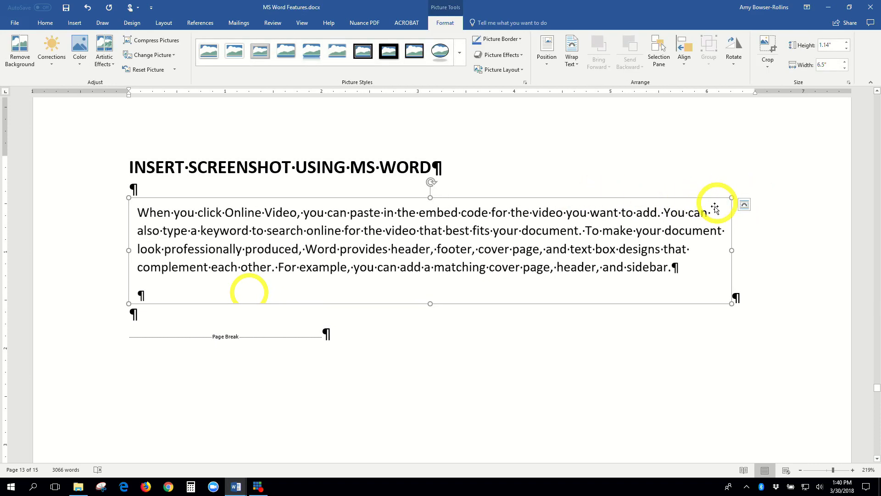
pyautogui.click(729, 305)
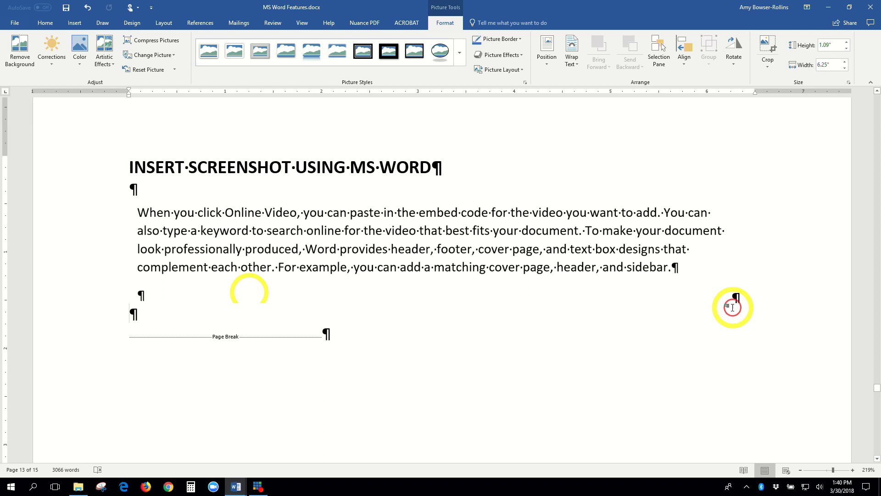
pyautogui.click(321, 265)
pyautogui.click(165, 315)
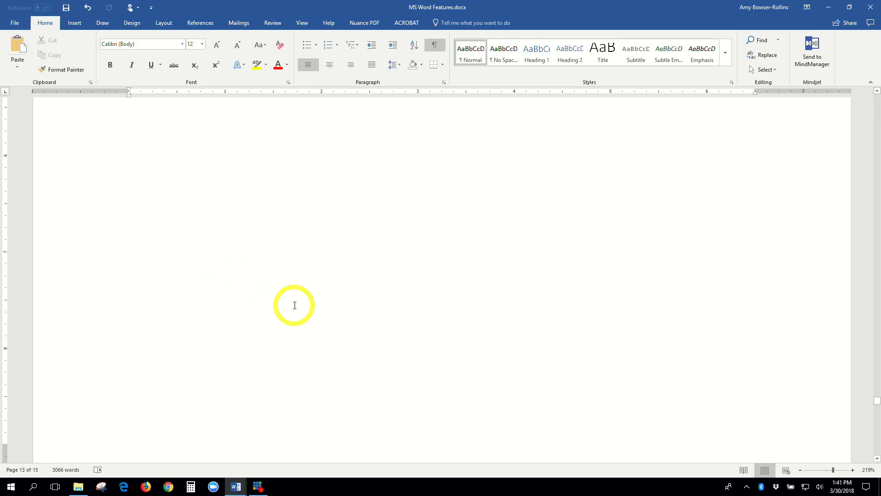
pyautogui.scroll(-10, 295, 305)
pyautogui.scroll(1, 295, 306)
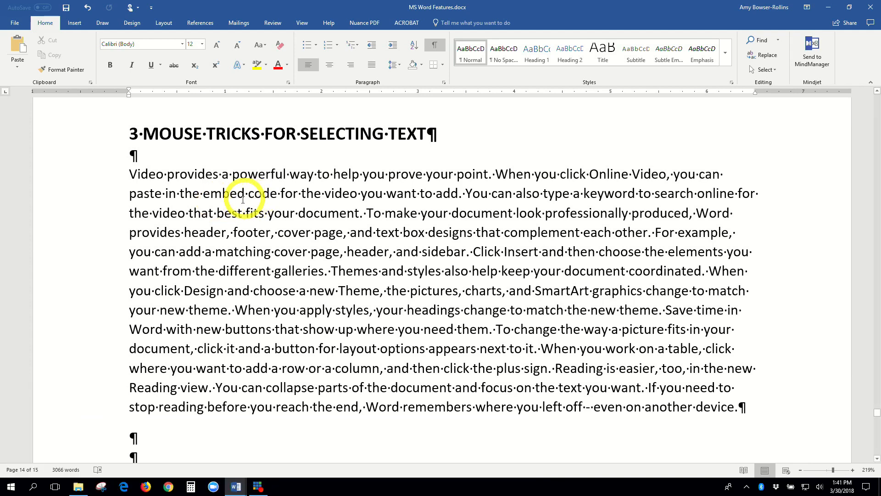
# Select 'the embed code' by dragging, then select a range through 'the video you want to add'.
pyautogui.click(180, 193)
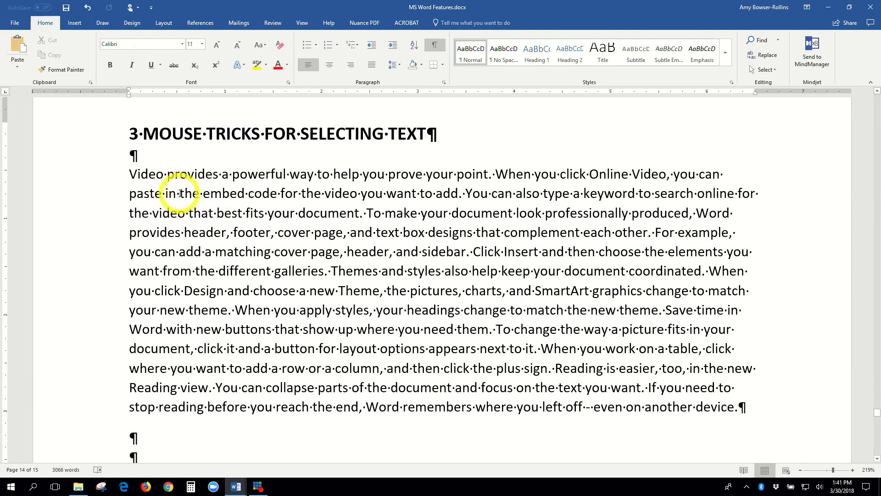
pyautogui.moveTo(180, 193); pyautogui.dragTo(277, 196)
pyautogui.click(209, 195)
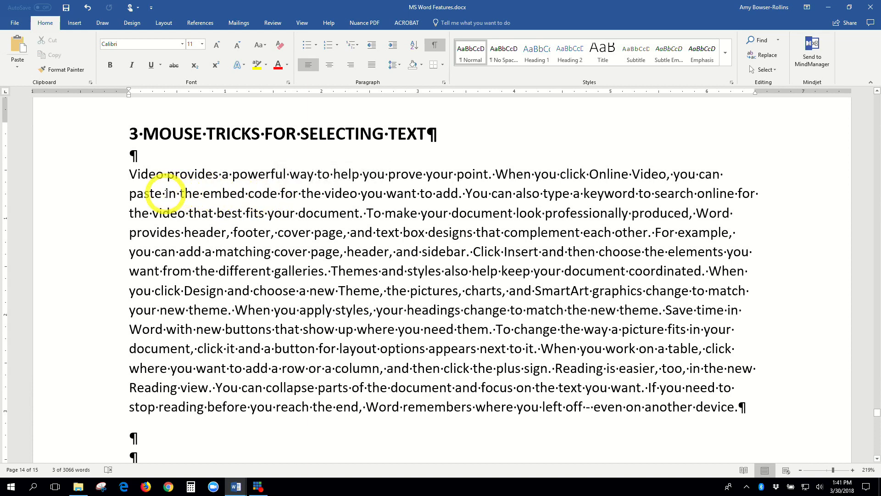
pyautogui.moveTo(180, 193); pyautogui.dragTo(276, 193)
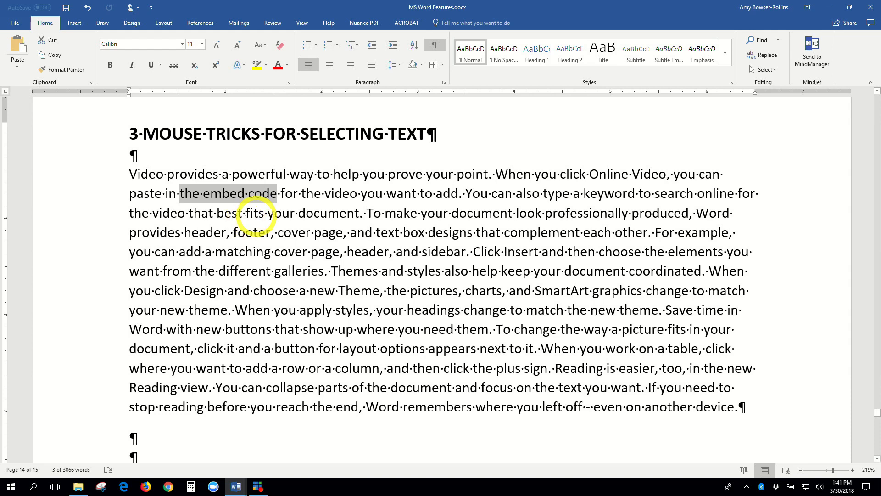
pyautogui.click(307, 193)
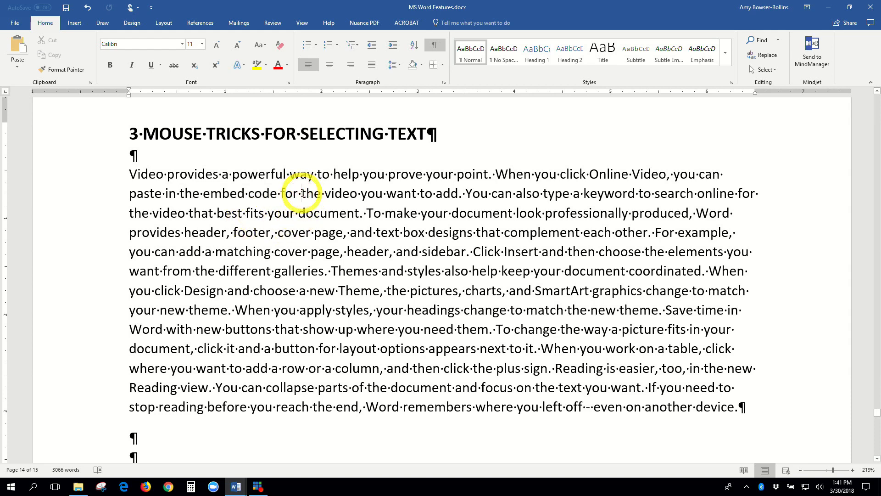
pyautogui.keyDown('shift'); pyautogui.click(458, 193); pyautogui.keyUp('shift')
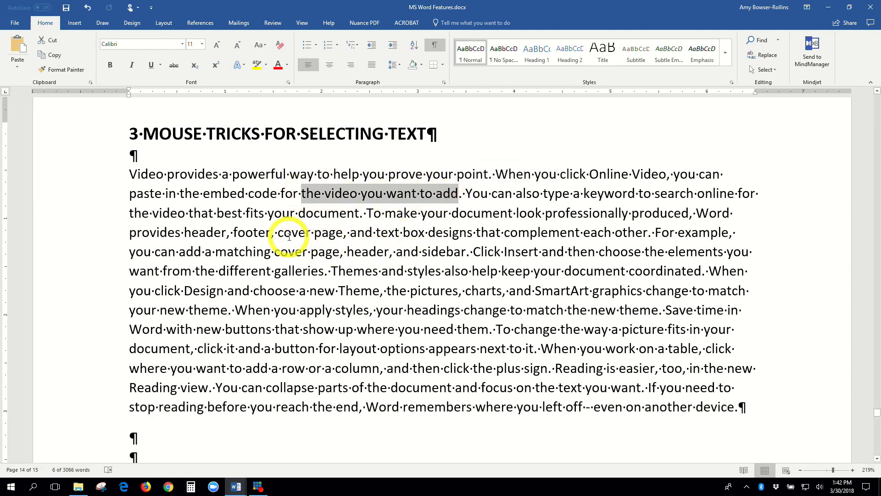
# Shift+click to select 'cover page, and text box designs', then drag over 'Themes and styles also help'.
pyautogui.click(279, 232)
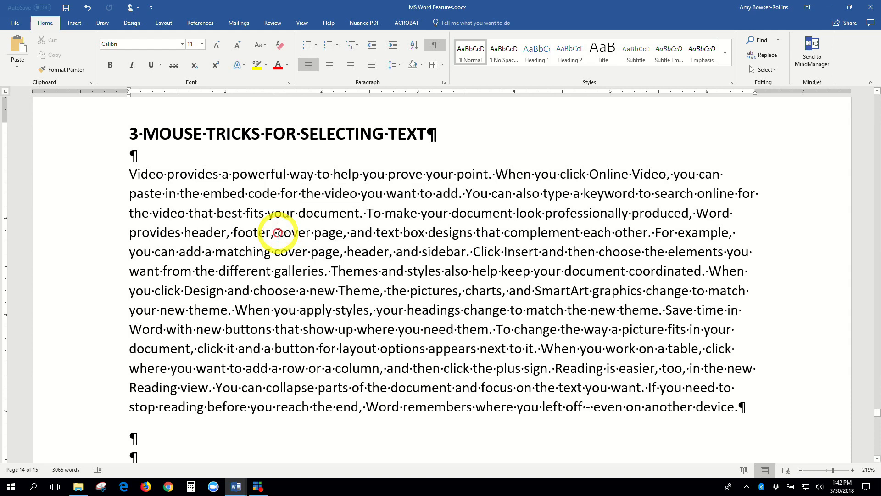
pyautogui.keyDown('shift'); pyautogui.click(472, 232); pyautogui.keyUp('shift')
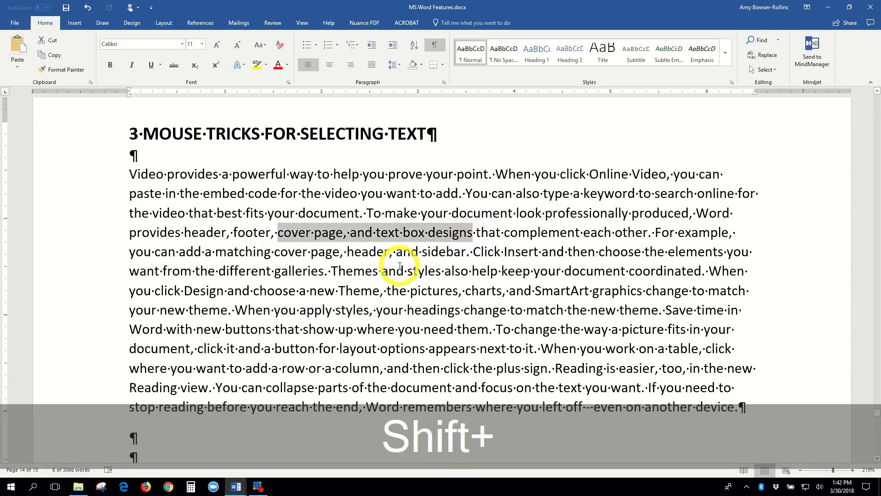
pyautogui.click(301, 271)
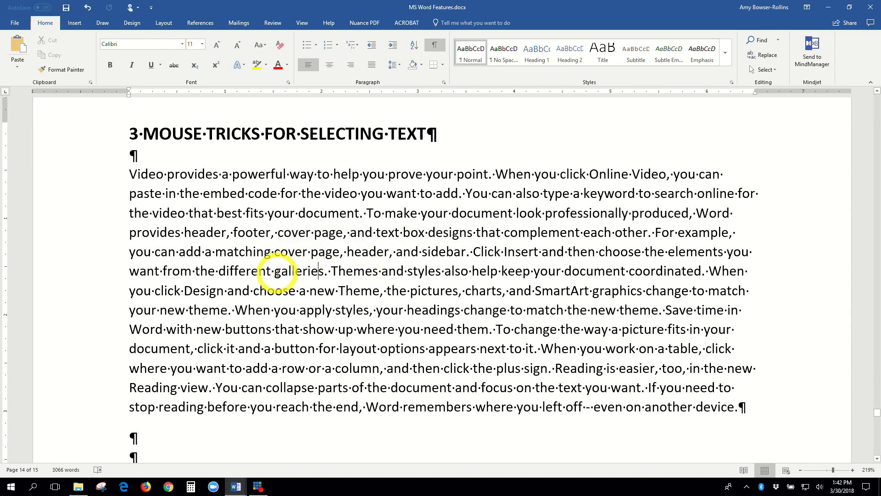
pyautogui.moveTo(330, 272); pyautogui.dragTo(495, 271)
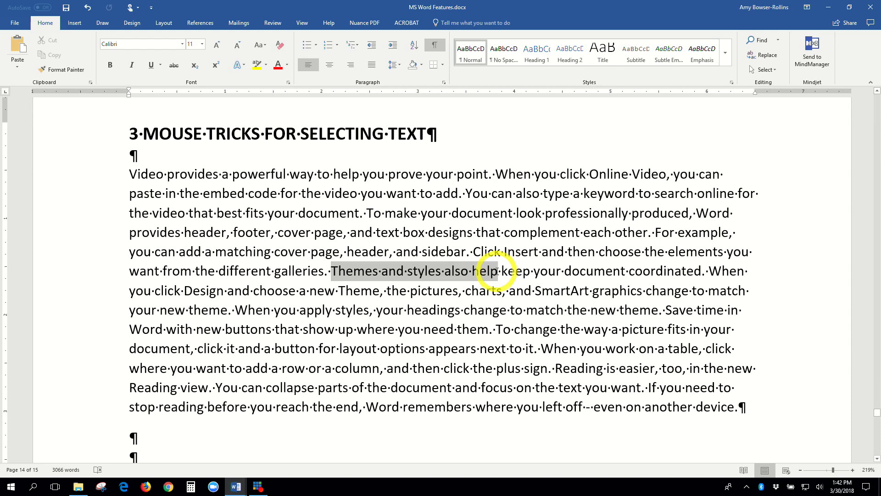
# Select 'make your document look professionally', then drag over 'in the embed code for the video'.
pyautogui.click(388, 213)
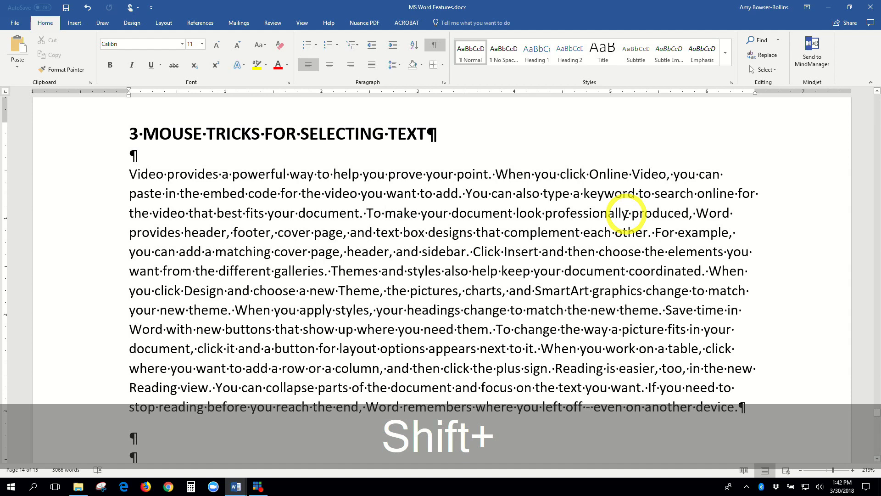
pyautogui.keyDown('shift'); pyautogui.click(627, 213); pyautogui.keyUp('shift')
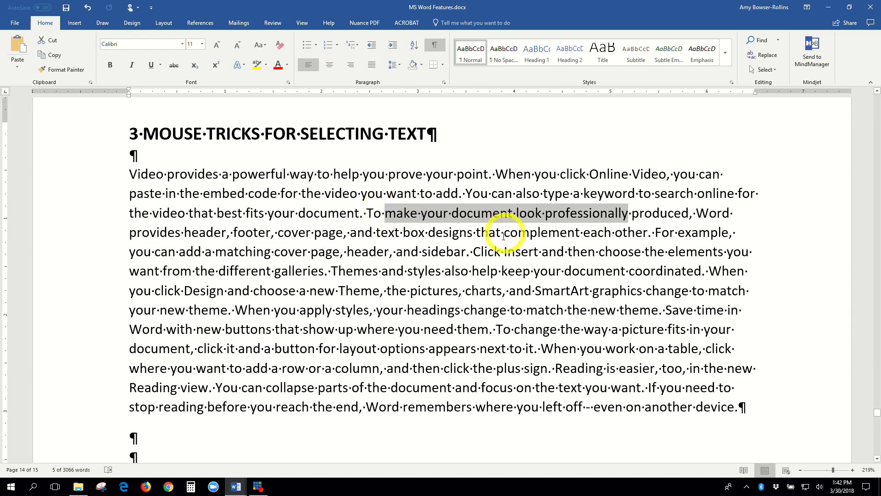
pyautogui.click(431, 239)
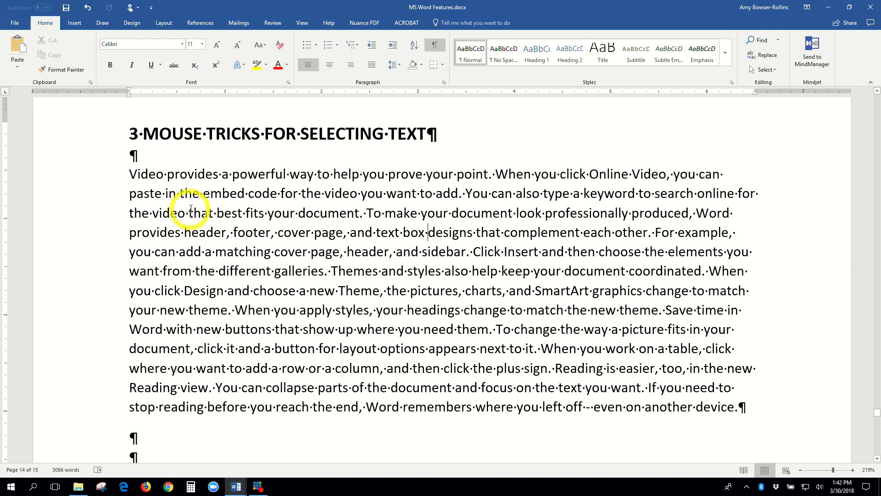
pyautogui.moveTo(164, 194); pyautogui.dragTo(354, 205)
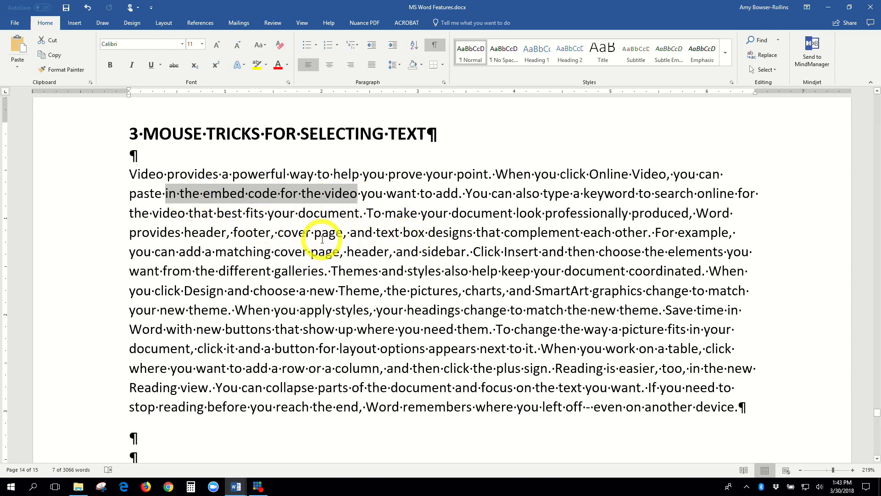
# Ctrl+select 'cover page, and text box designs', 'your headings change to', and 'click it and a button'.
pyautogui.keyDown('ctrl'); pyautogui.click(299, 233); pyautogui.keyUp('ctrl')
pyautogui.moveTo(299, 232); pyautogui.dragTo(471, 233)
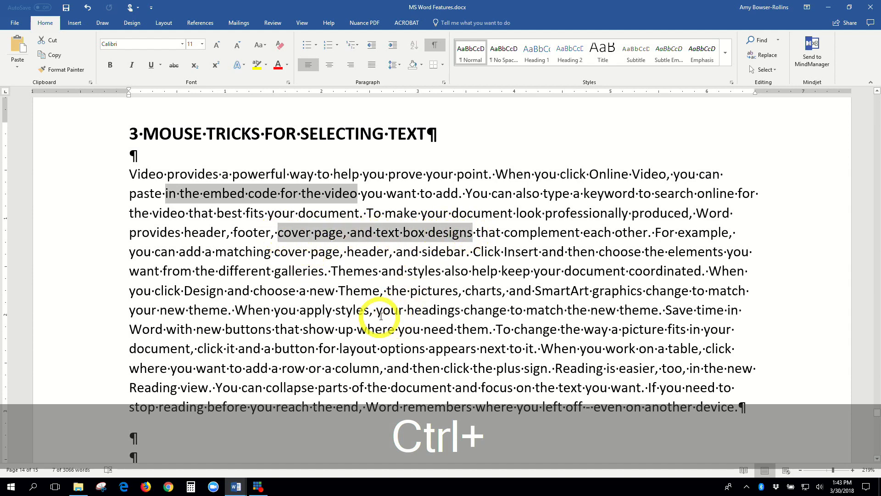
pyautogui.moveTo(375, 310); pyautogui.dragTo(522, 313)
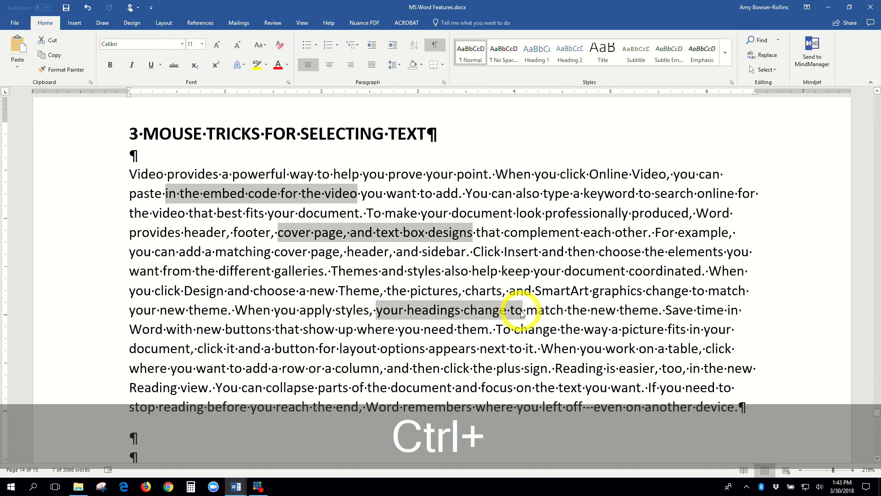
pyautogui.moveTo(199, 348); pyautogui.dragTo(316, 350)
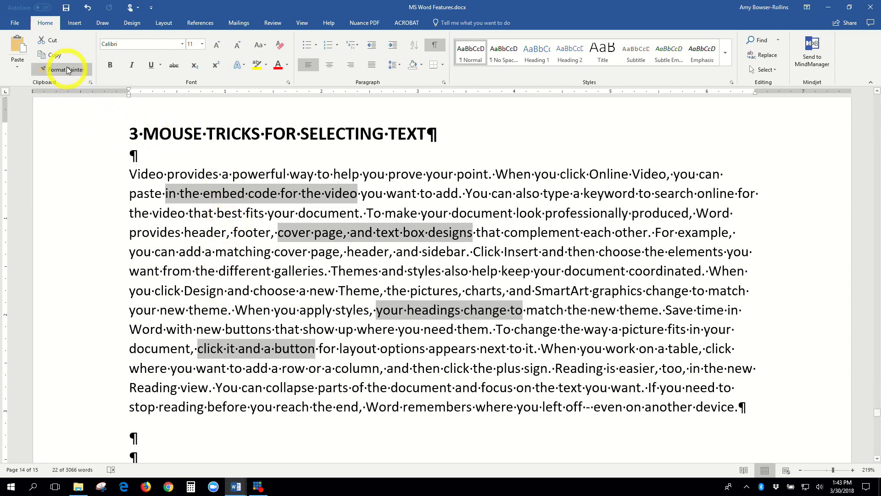
# Copy the four selected phrases and paste them into the empty paragraph below the text.
pyautogui.click(55, 55)
pyautogui.scroll(-3, 105, 274)
pyautogui.click(140, 311)
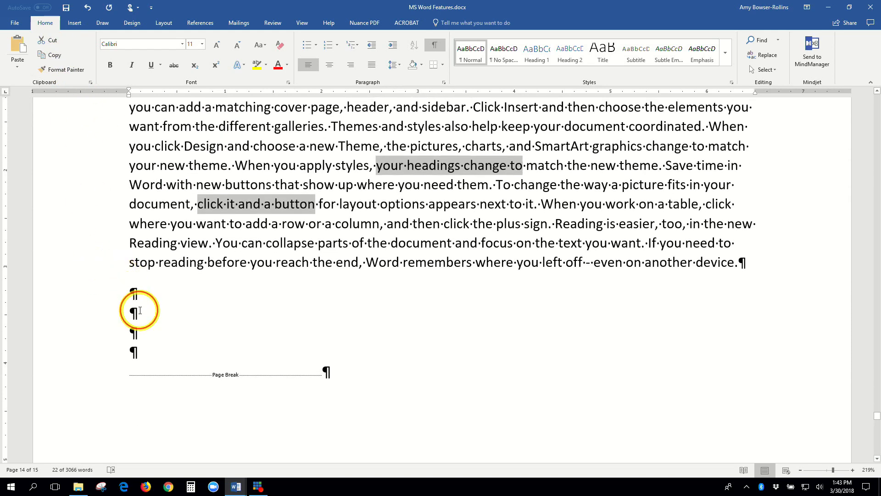
pyautogui.click(20, 46)
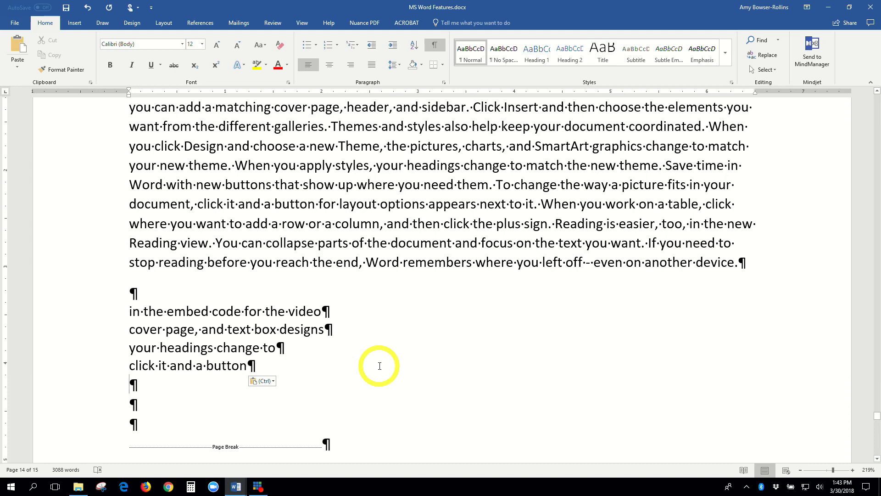
# On page 15's contact list, block-select only the Email column down to the last row.
pyautogui.scroll(-8, 380, 366)
pyautogui.scroll(-8, 380, 366)
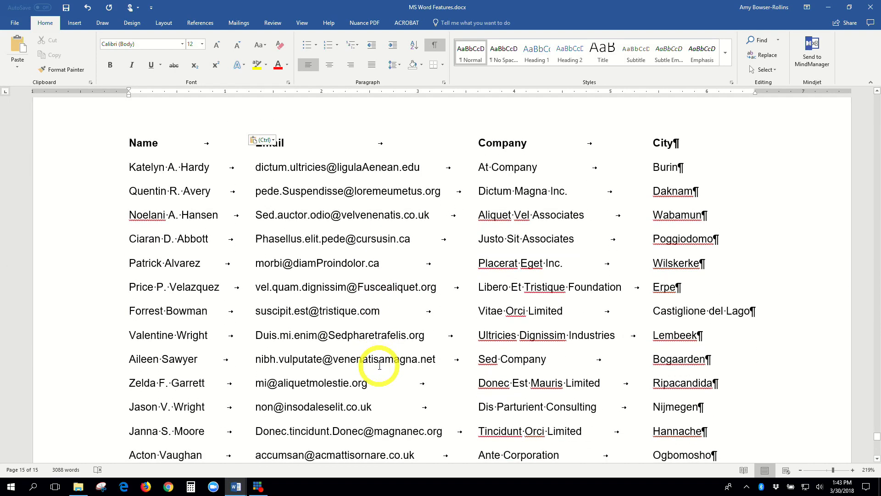
pyautogui.scroll(-2, 380, 366)
pyautogui.scroll(2, 379, 366)
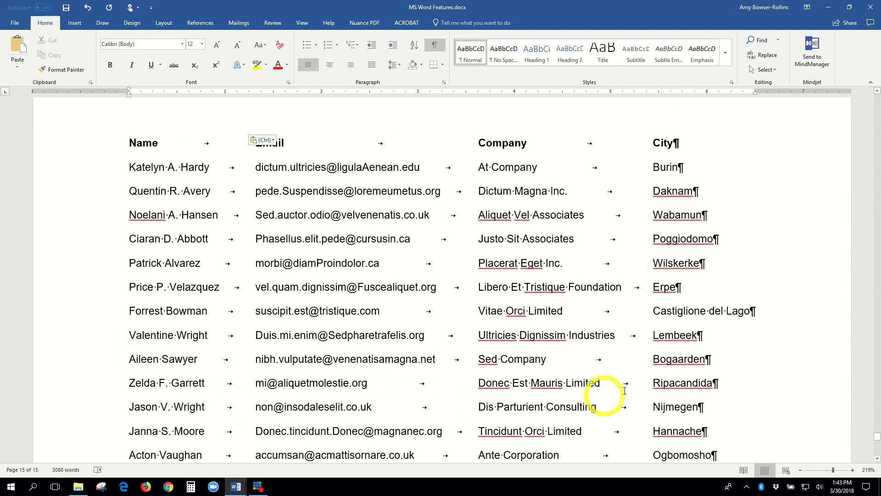
pyautogui.scroll(-1, 797, 429)
pyautogui.scroll(1, 796, 428)
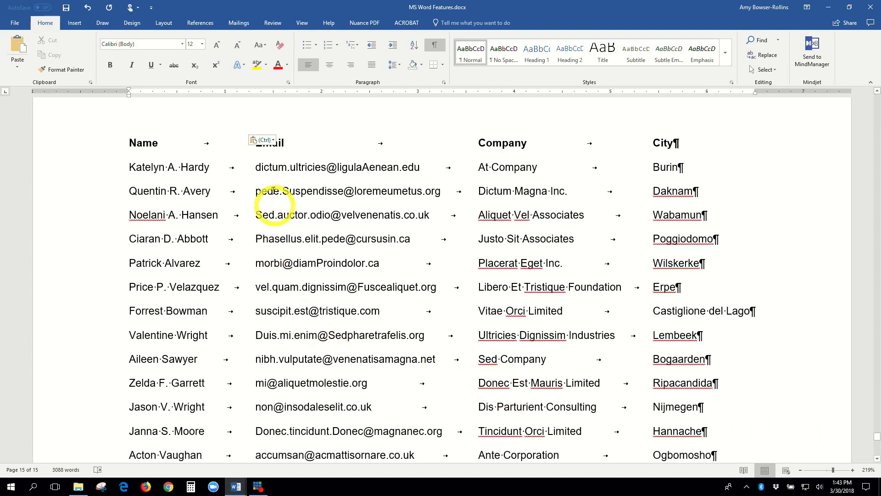
pyautogui.click(307, 142)
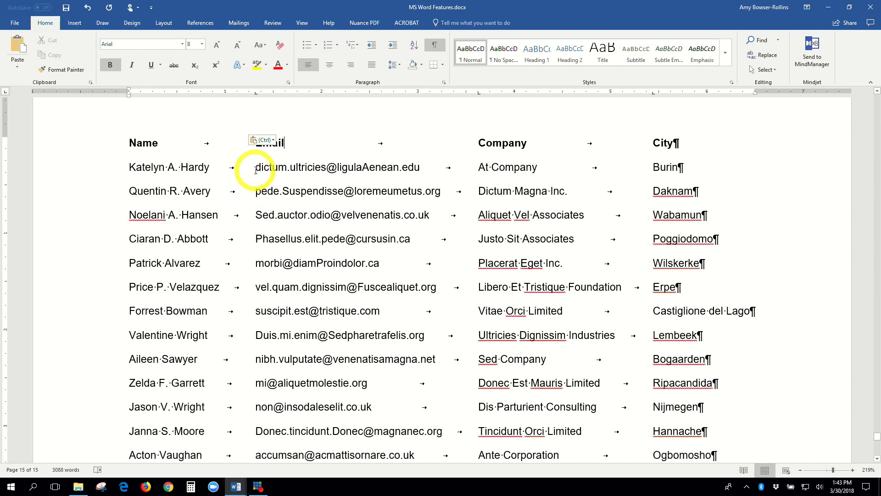
pyautogui.moveTo(254, 166); pyautogui.dragTo(450, 339)
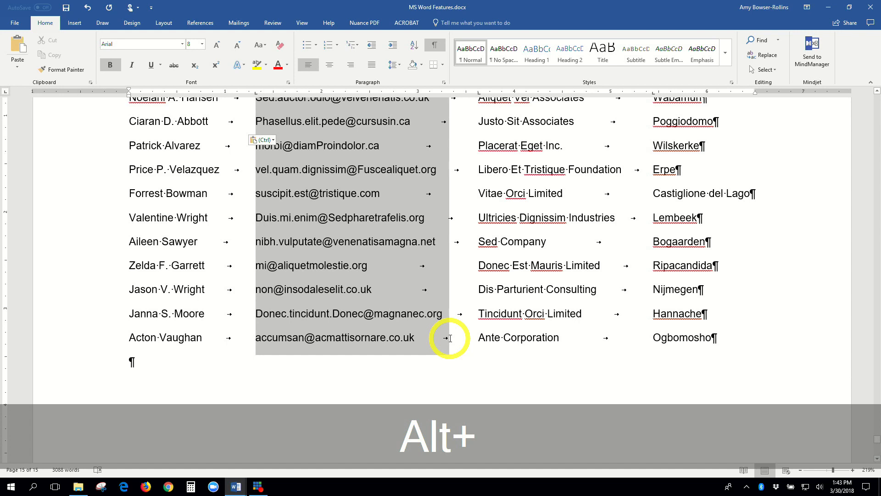
pyautogui.moveTo(450, 339); pyautogui.dragTo(449, 338)
# Copy the email addresses and paste them with Ctrl+V below the table.
pyautogui.click(63, 55)
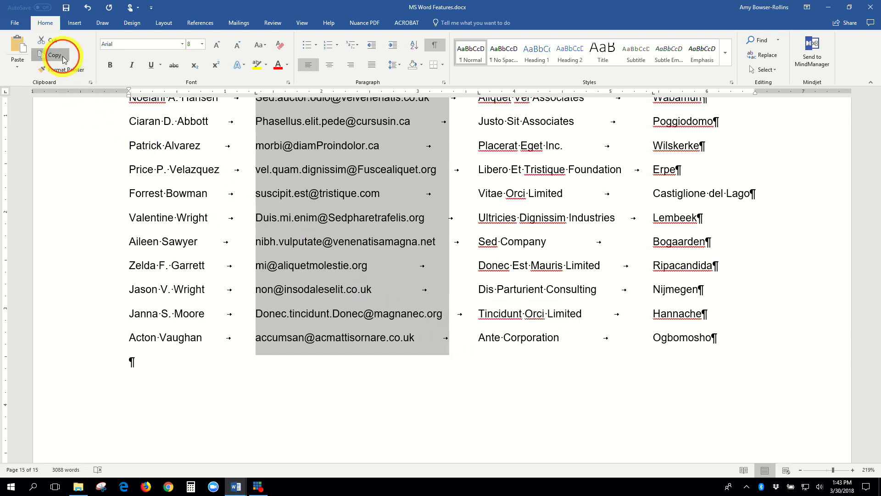
pyautogui.scroll(-10, 124, 271)
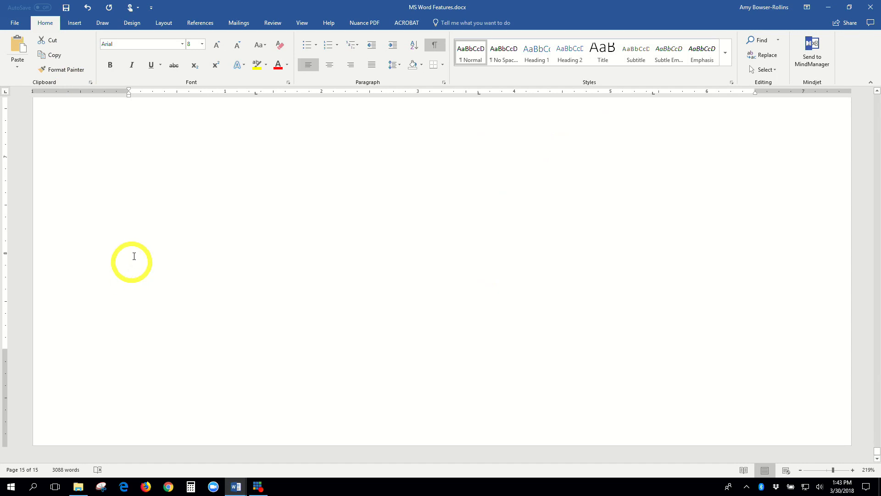
pyautogui.click(127, 188)
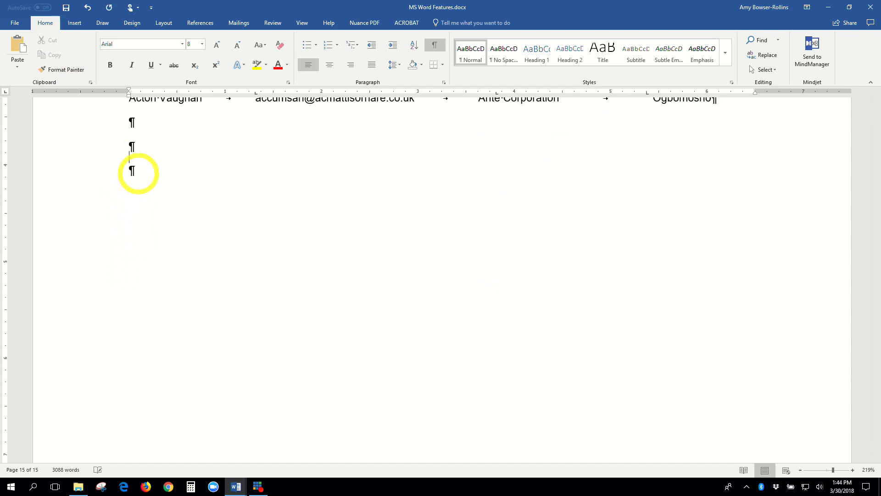
pyautogui.press('alt')
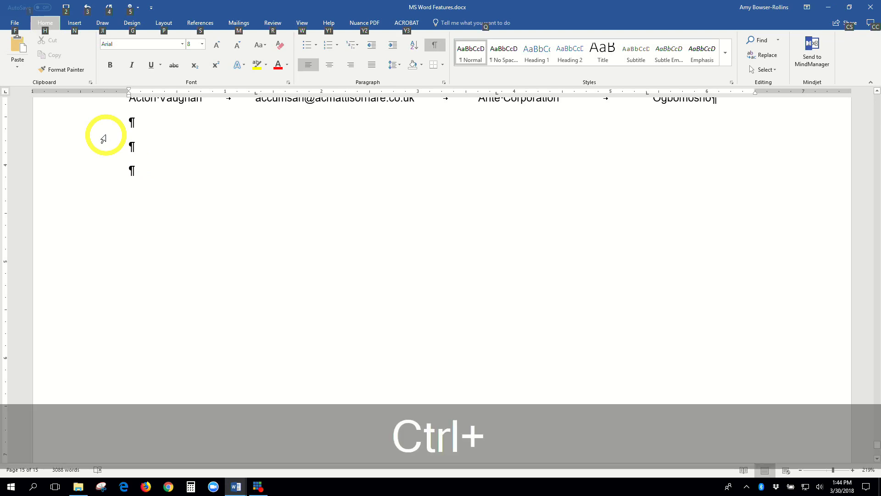
pyautogui.hotkey('ctrl', 'v')
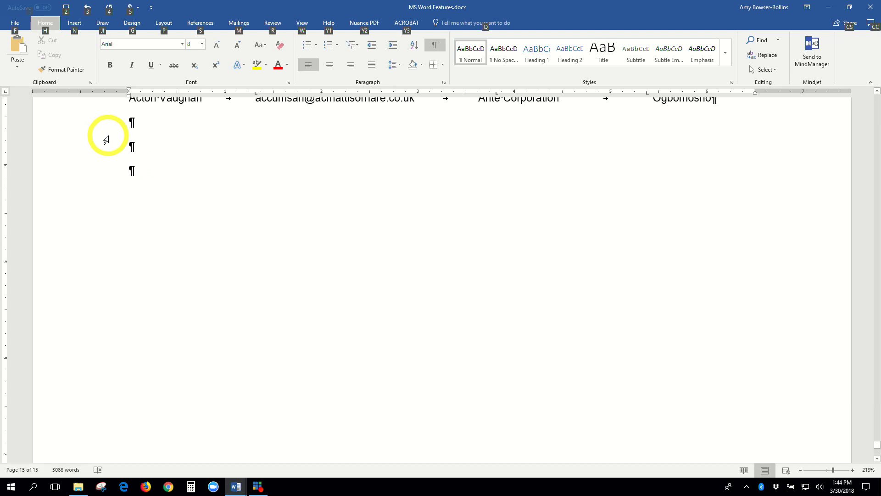
pyautogui.scroll(3, 173, 180)
pyautogui.scroll(-3, 173, 183)
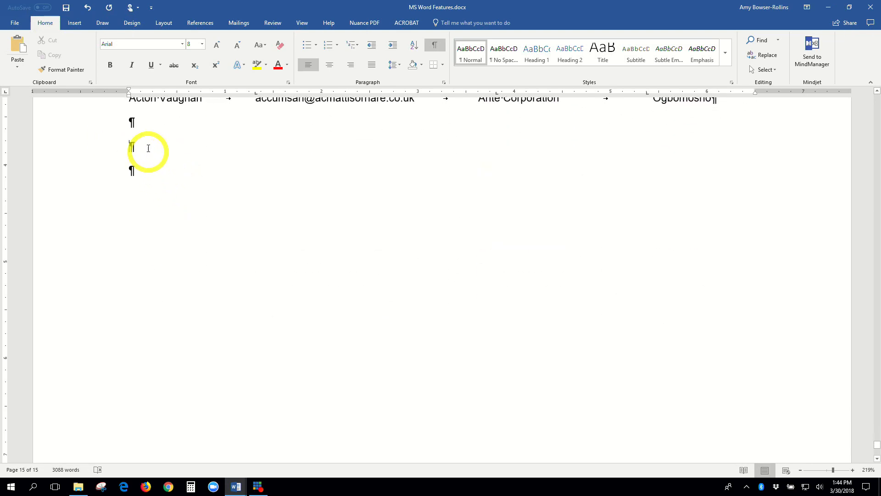
pyautogui.scroll(7, 212, 167)
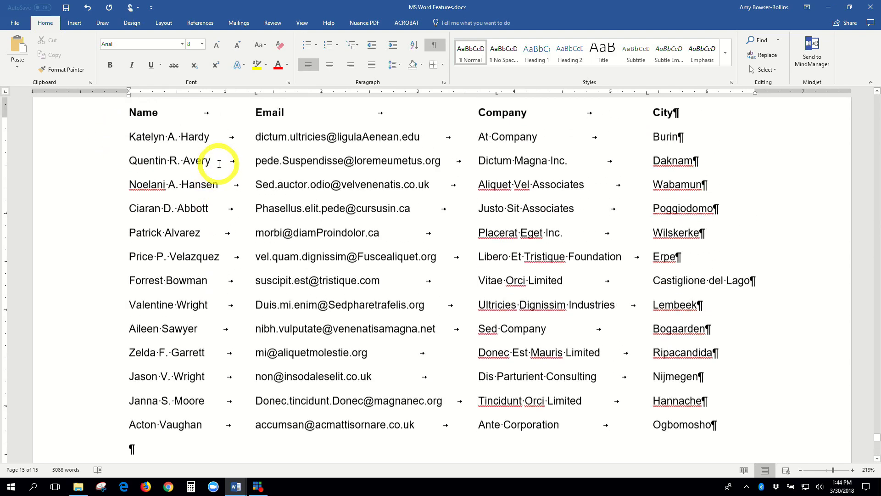
# Block-select the Email column again, copy it, and paste into the empty paragraph below the table.
pyautogui.moveTo(255, 147); pyautogui.dragTo(457, 435)
pyautogui.click(50, 55)
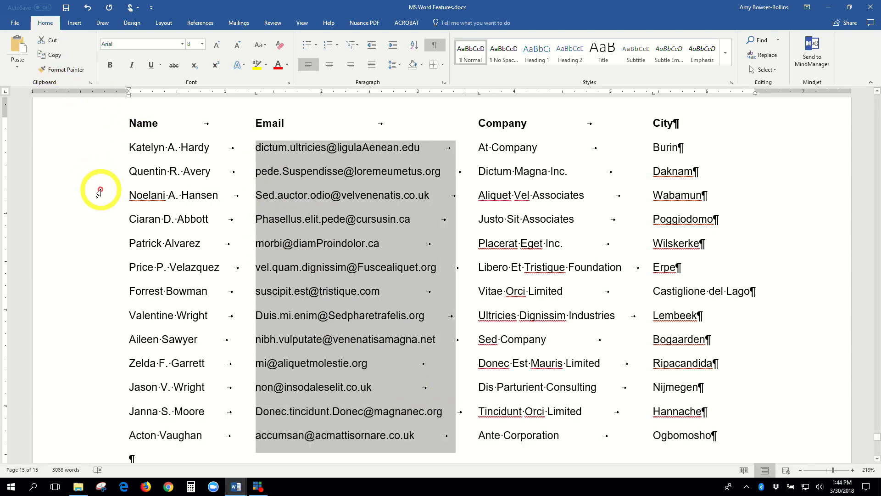
pyautogui.scroll(-4, 100, 190)
pyautogui.click(133, 270)
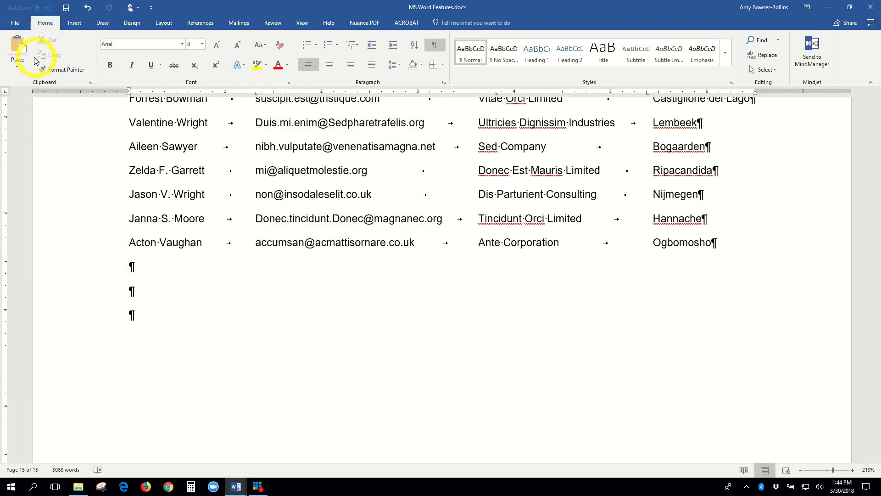
pyautogui.click(18, 45)
# Check the pasted email list, then select normally from the first email across several rows.
pyautogui.scroll(-1, 154, 248)
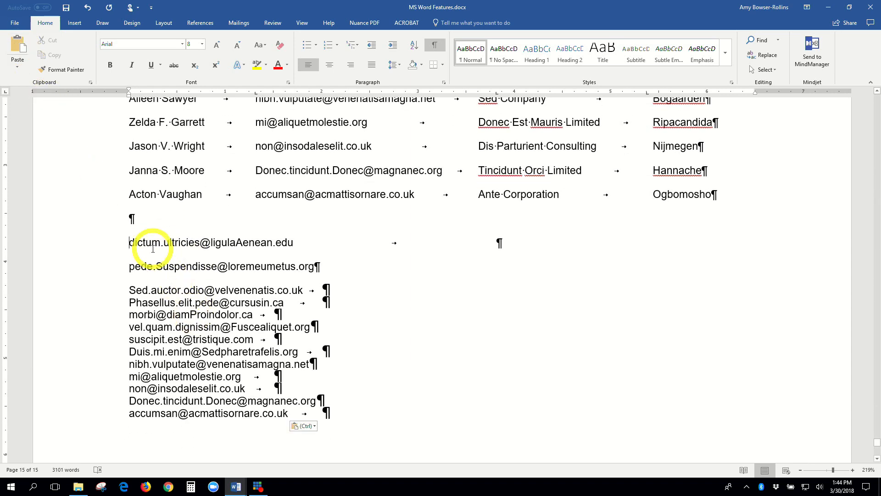
pyautogui.click(143, 253)
pyautogui.scroll(-2, 152, 321)
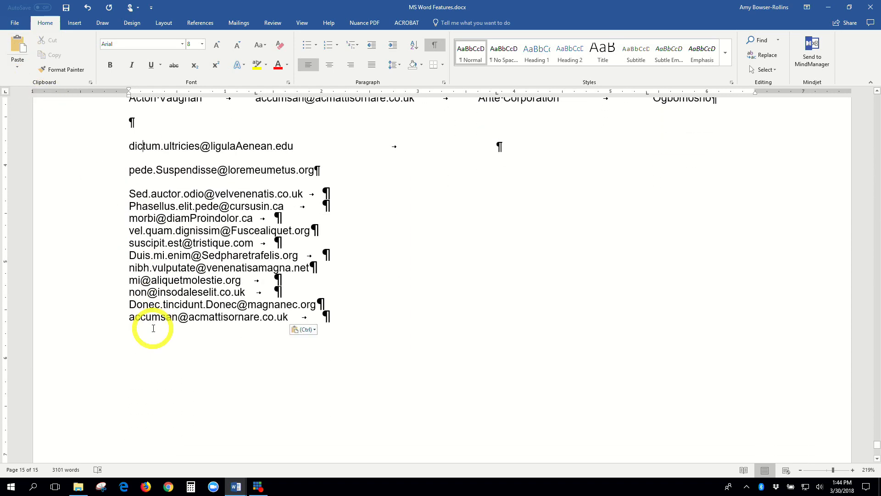
pyautogui.scroll(7, 257, 324)
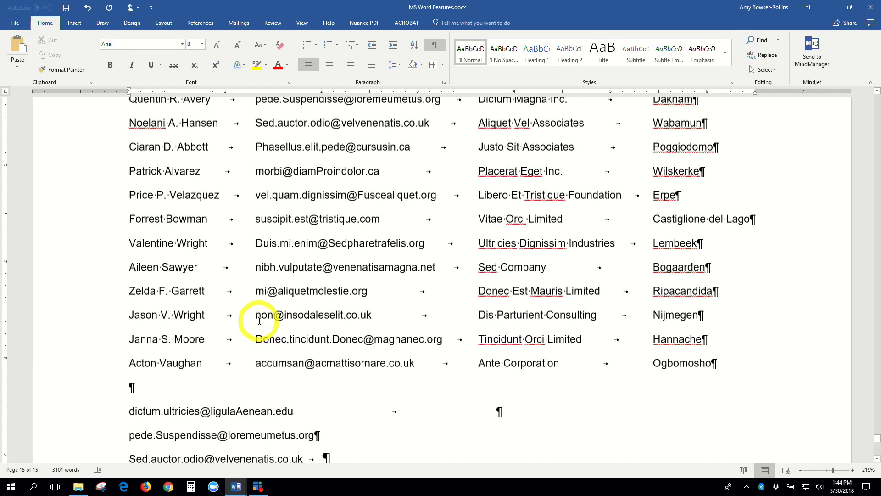
pyautogui.scroll(-1, 253, 294)
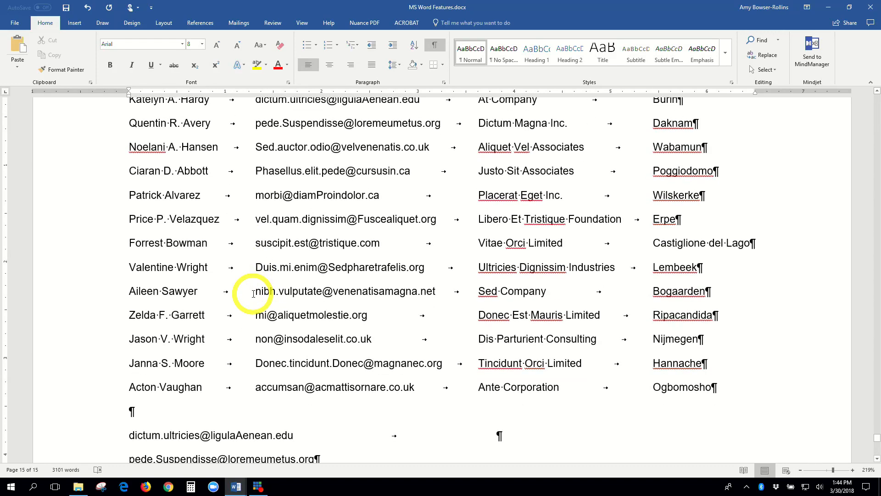
pyautogui.scroll(2, 253, 294)
pyautogui.scroll(-2, 254, 294)
pyautogui.scroll(-2, 254, 294)
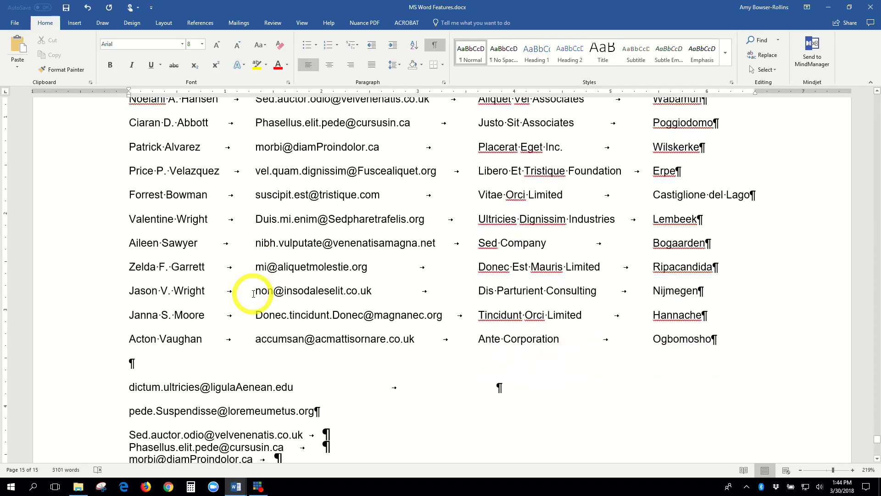
pyautogui.scroll(-2, 222, 353)
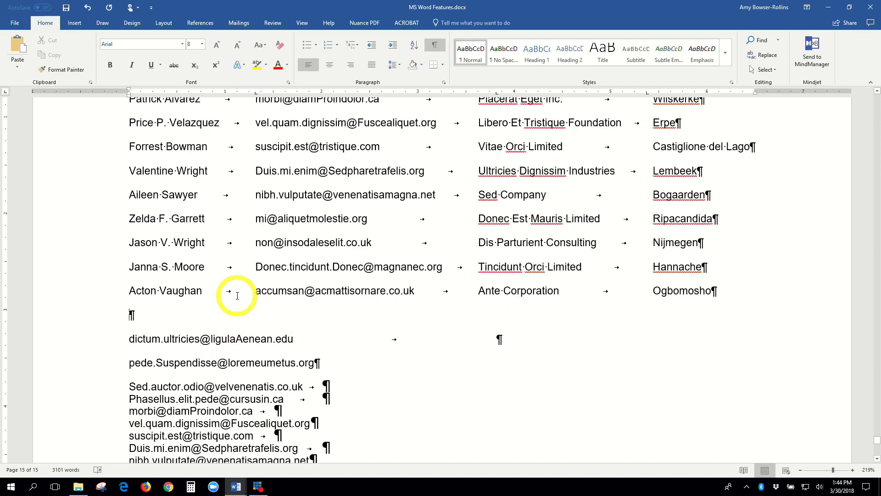
pyautogui.scroll(8, 238, 295)
pyautogui.moveTo(252, 193); pyautogui.dragTo(332, 333)
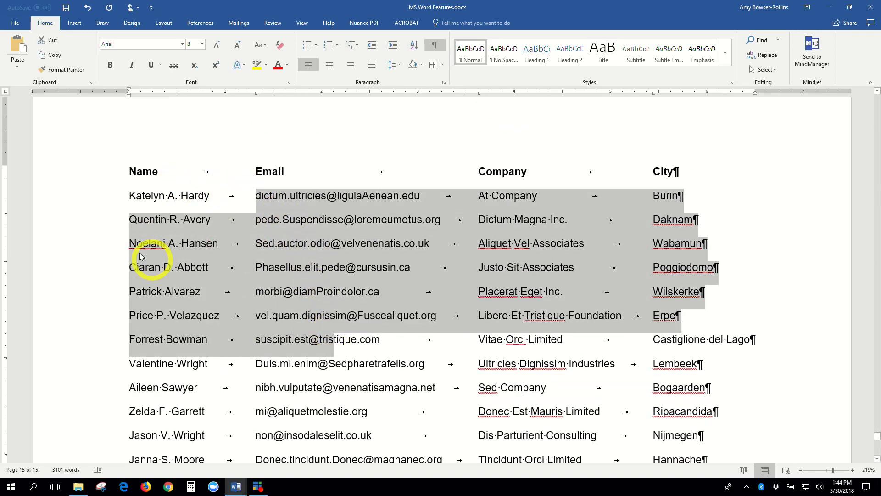